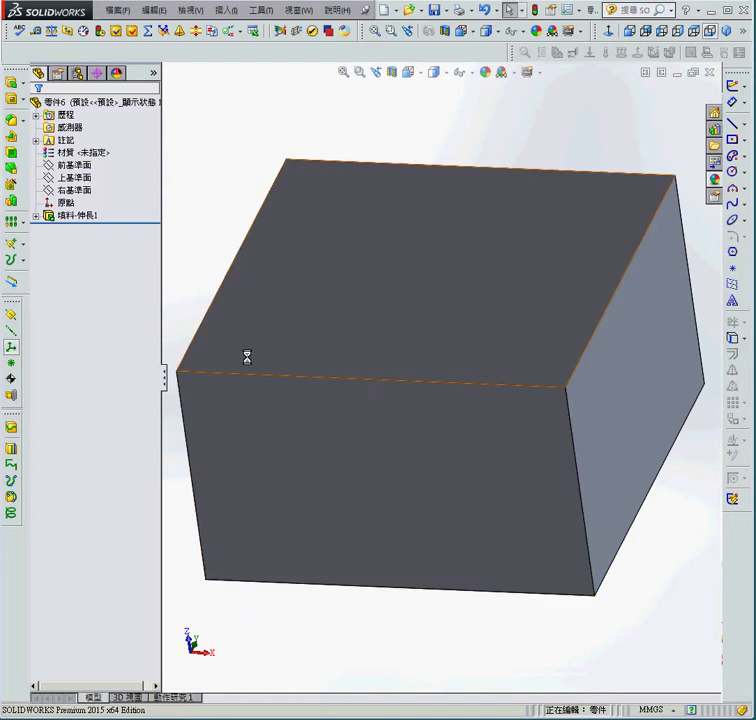
- Apply a plain fillet to the box's front top edge
left_click(168, 152)
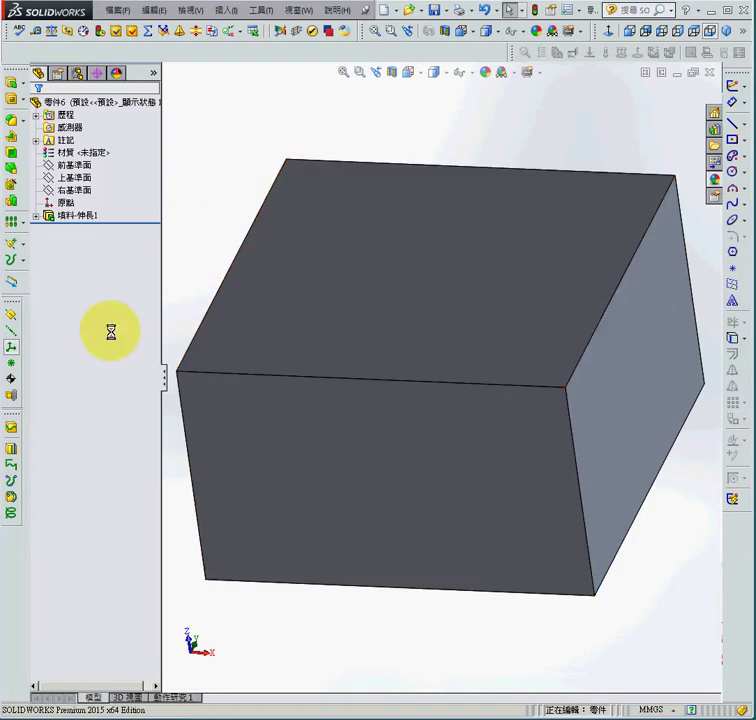
left_click(381, 381)
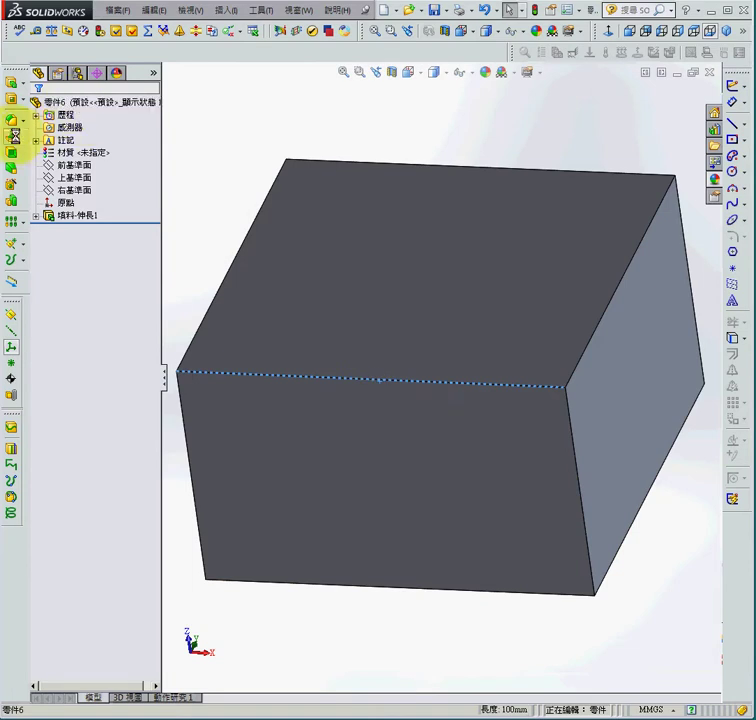
left_click(11, 120)
left_click(35, 108)
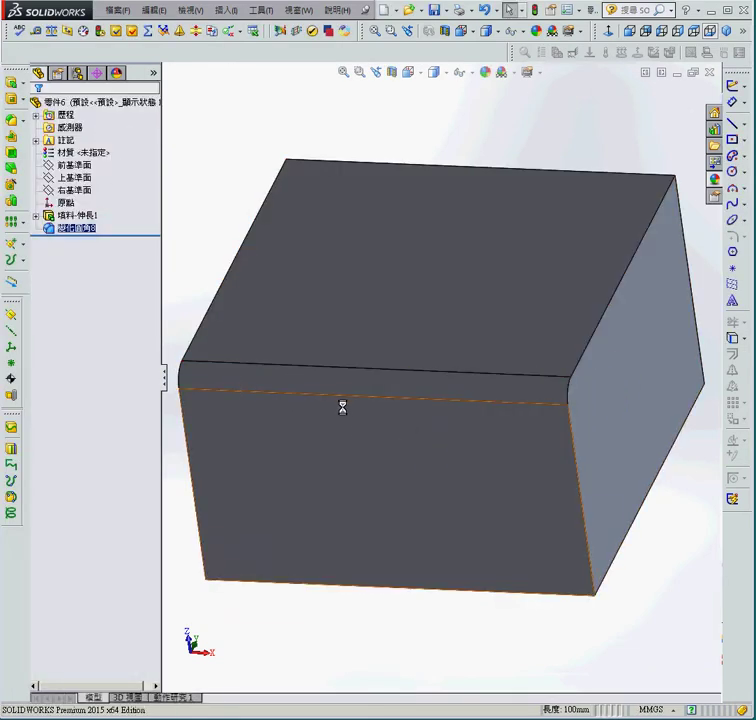
- Undo that fillet, reselect the front top edge and start a new fillet on it
left_click(486, 10)
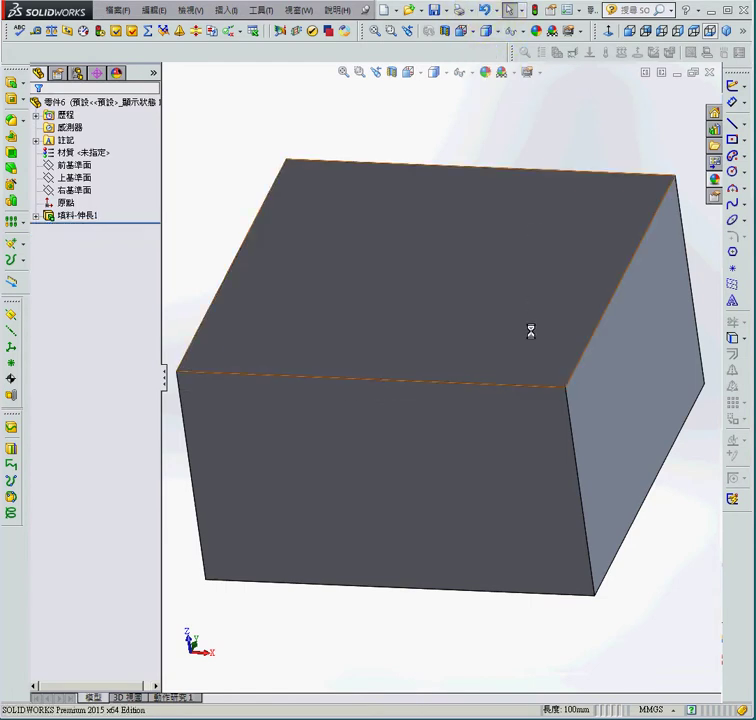
left_click(118, 287)
left_click(348, 379)
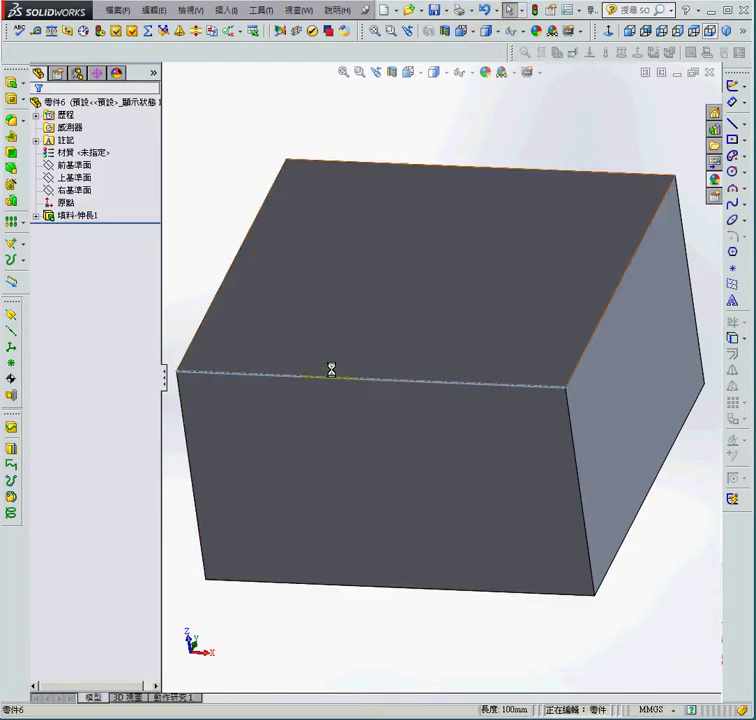
left_click(12, 119)
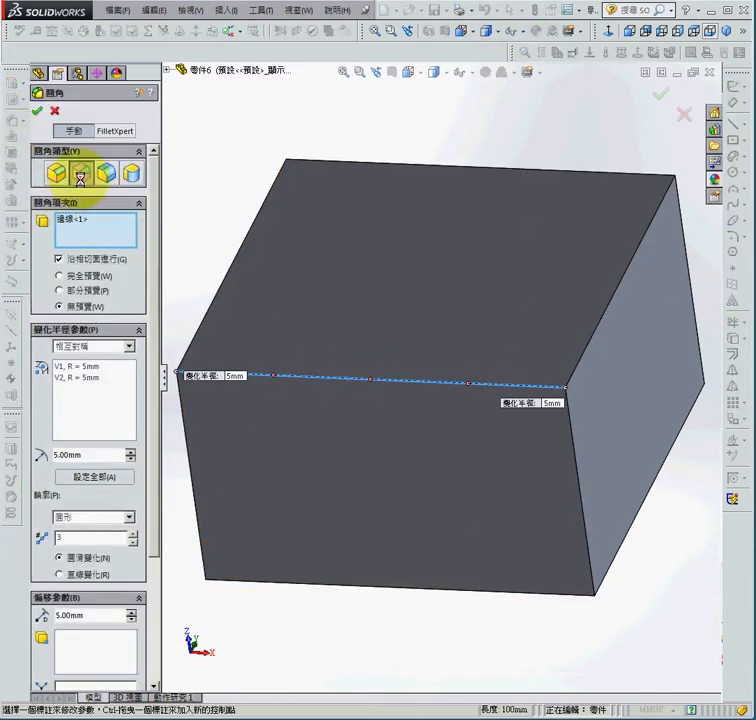
- Switch the fillet to Variable Size Fillet and change the number of profile sections
left_click(57, 174)
left_click(81, 174)
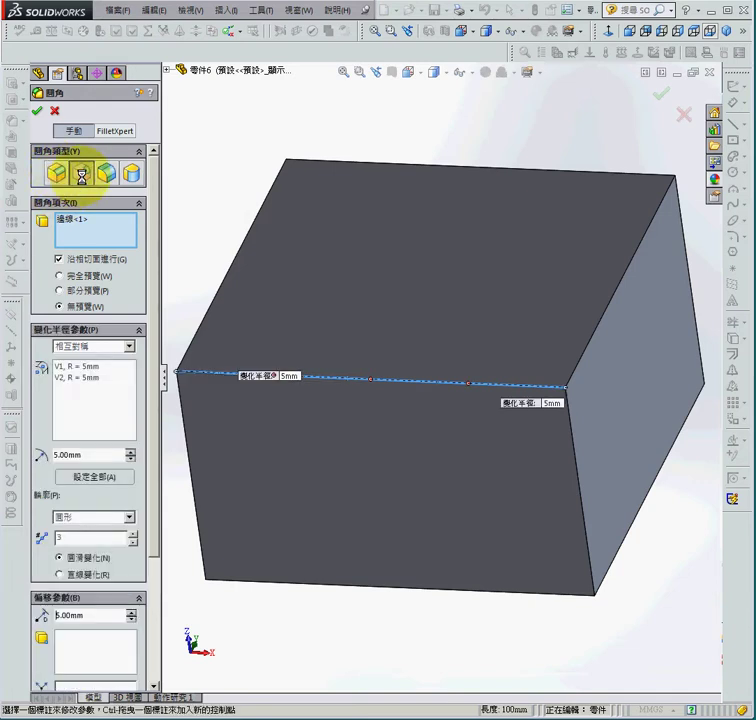
left_click(80, 537)
type("2")
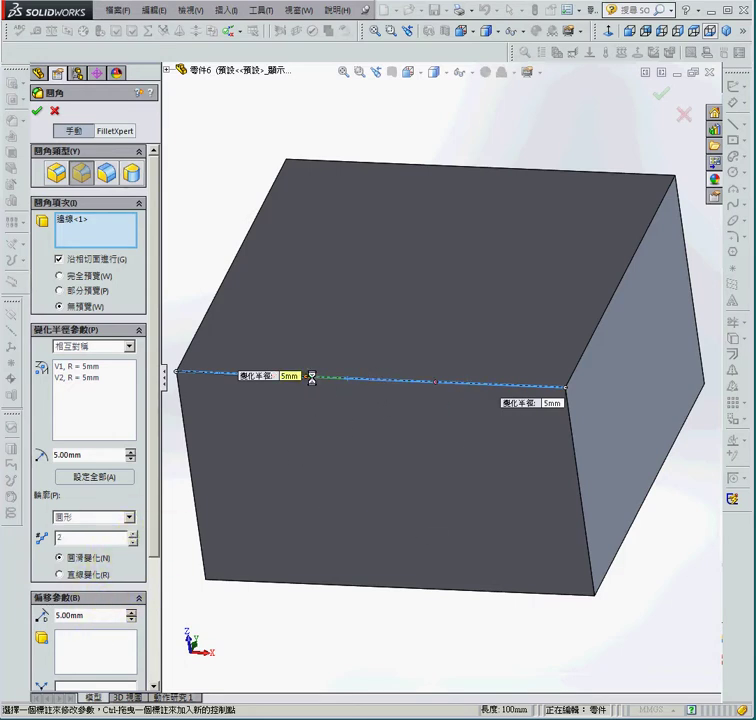
left_click(135, 540)
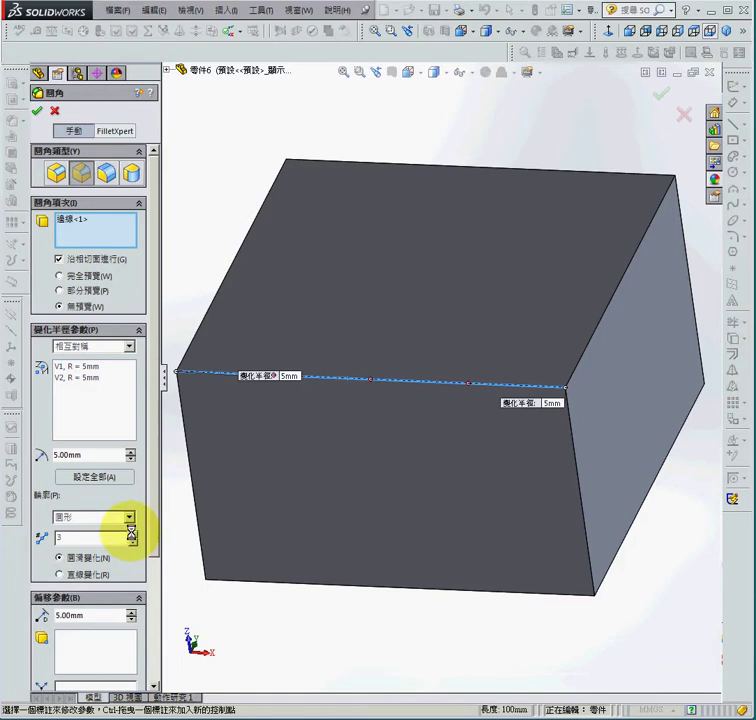
- Drag the left 5mm radius label above the edge and the right one below it
mouse_move(286, 377)
left_mouse_down()
mouse_move(209, 501)
mouse_move(224, 627)
mouse_move(212, 259)
left_mouse_up()
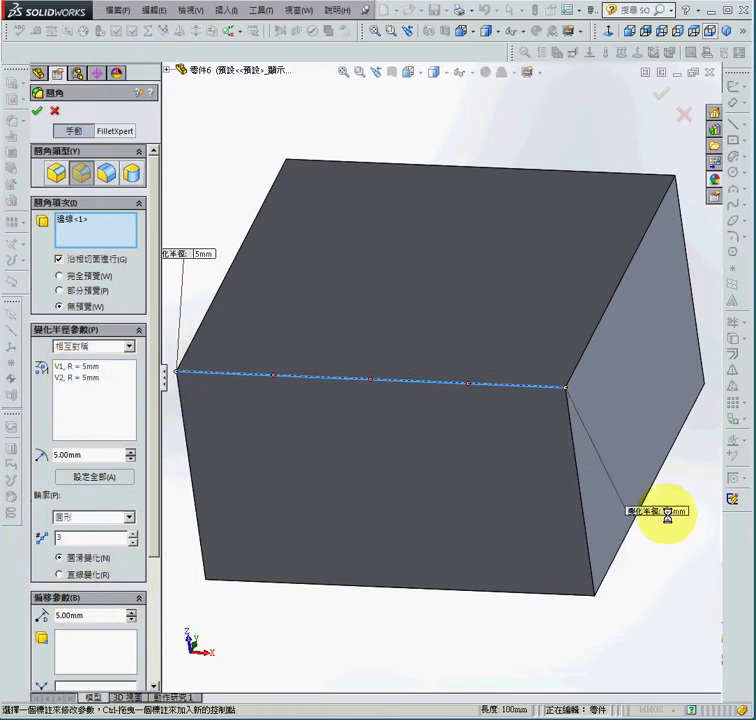
left_click_drag(542, 404, 632, 430)
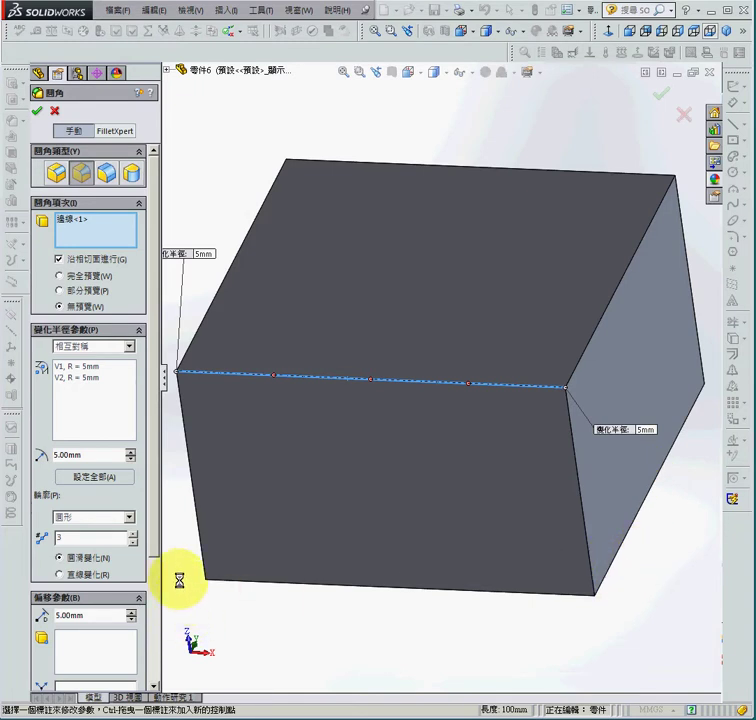
left_click(84, 347)
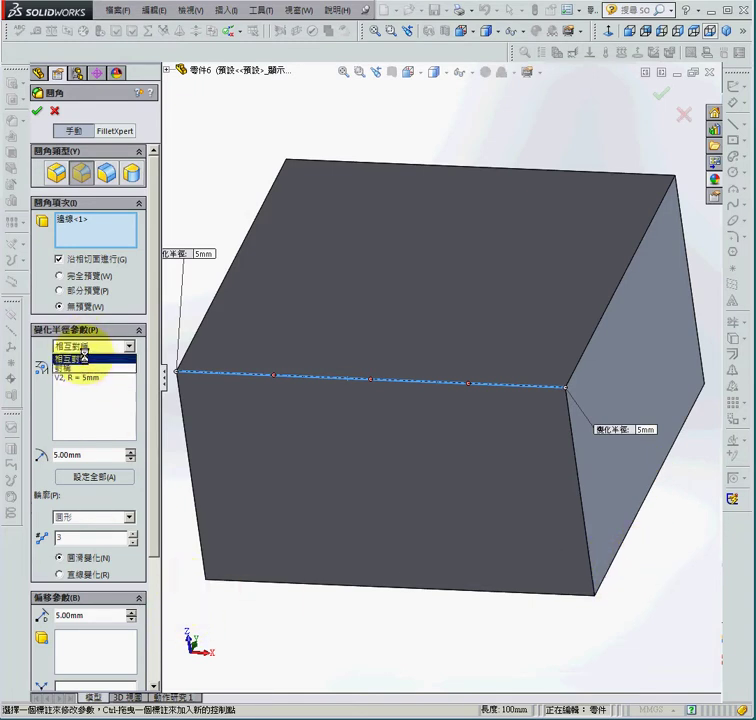
- Keep symmetric radii and add control point P1 on the edge with a 10mm radius
left_click(84, 358)
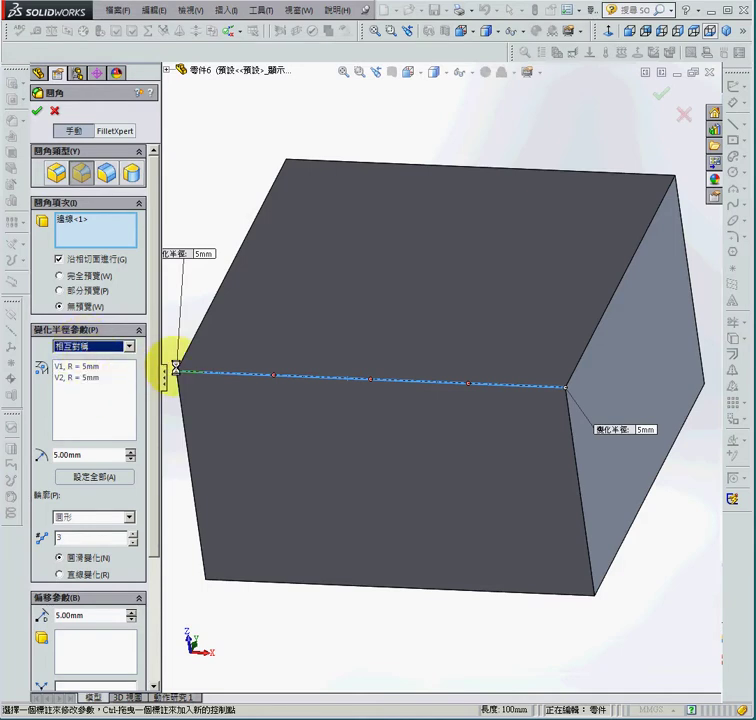
left_click(92, 367)
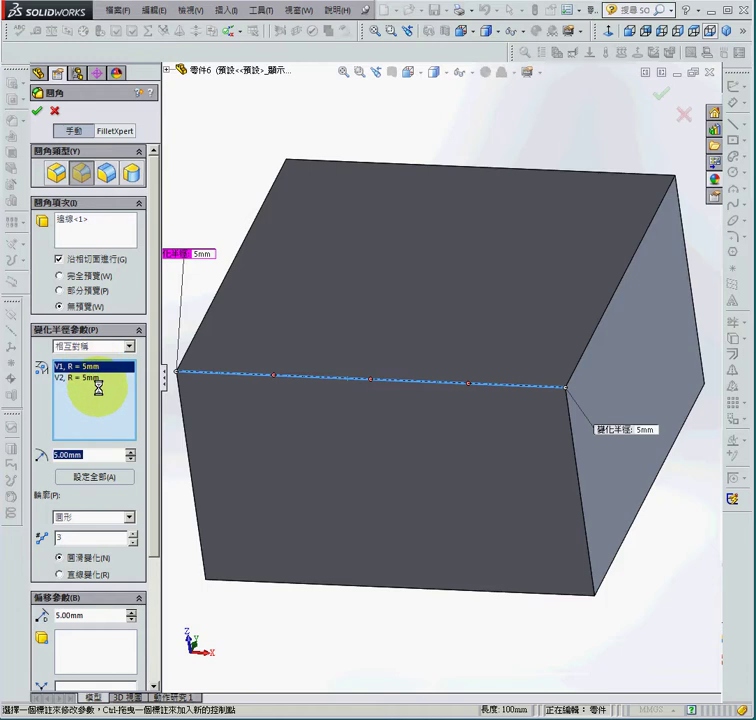
left_click(90, 378)
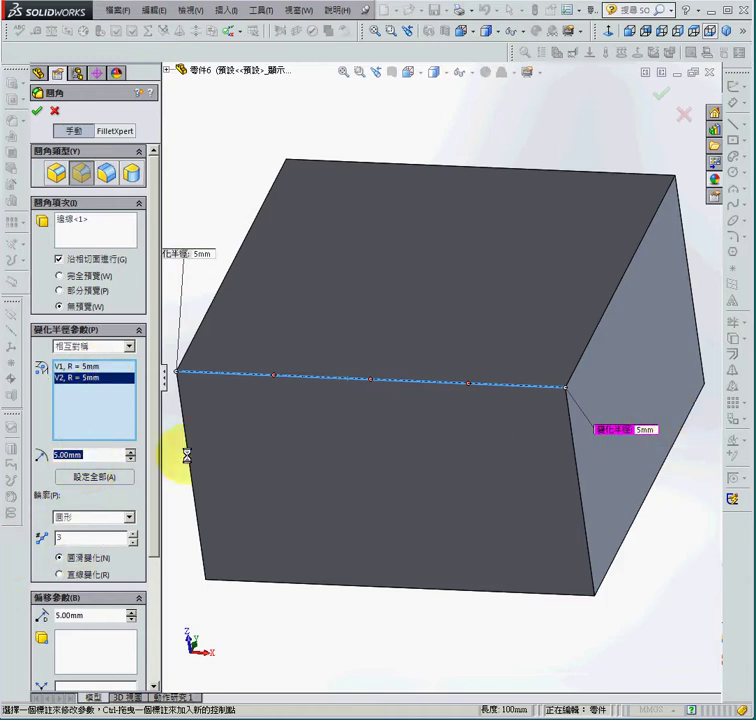
left_click(274, 376)
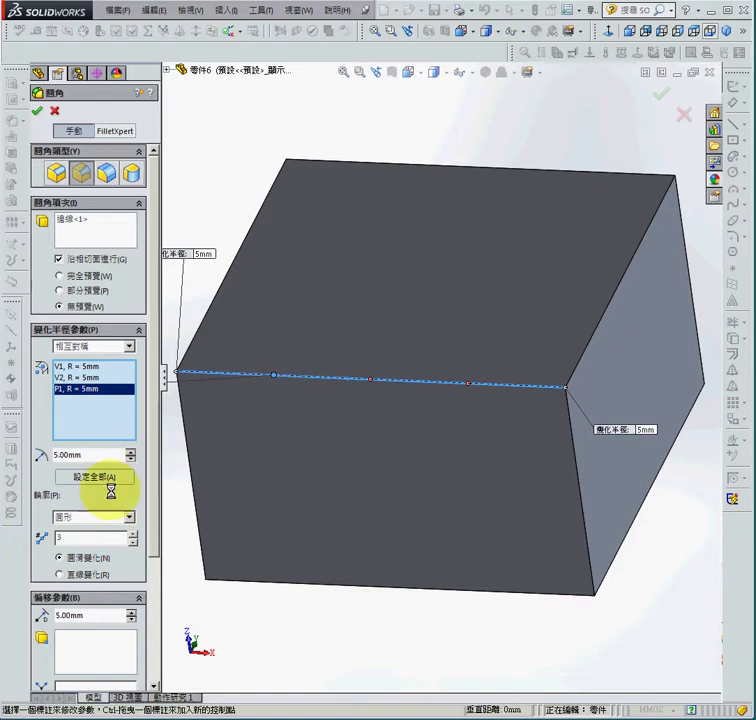
type("10")
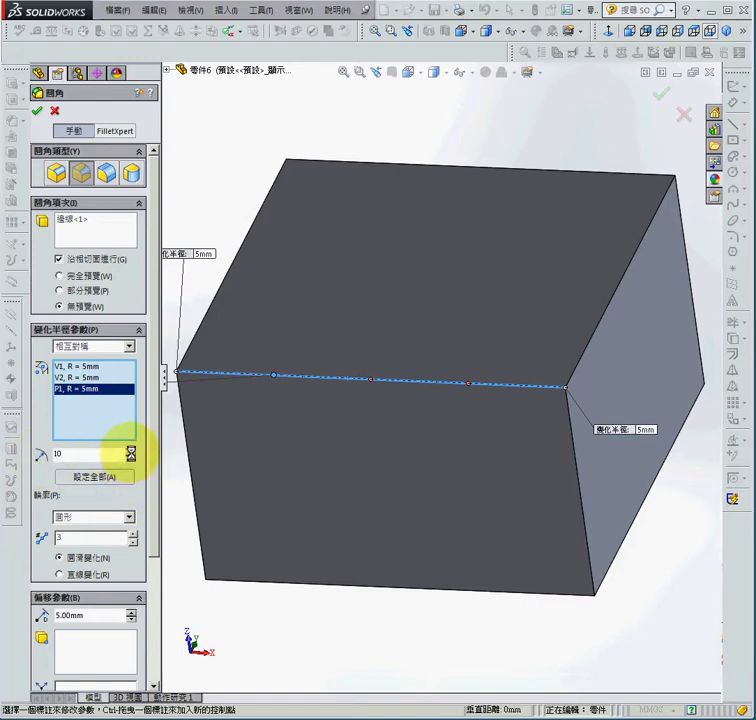
left_click(130, 450)
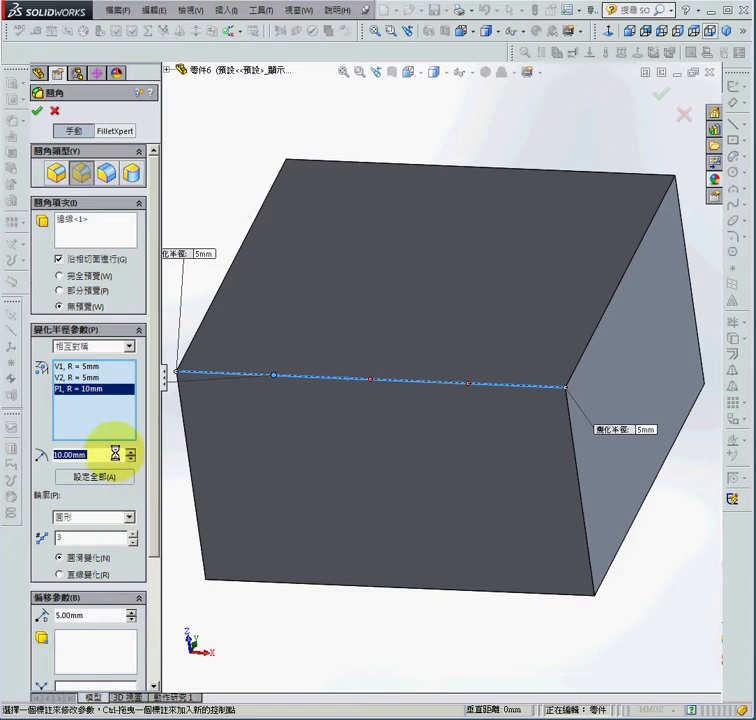
- Add control point P2 at the edge's midpoint with a 20mm radius
left_click(369, 381)
left_click(108, 414)
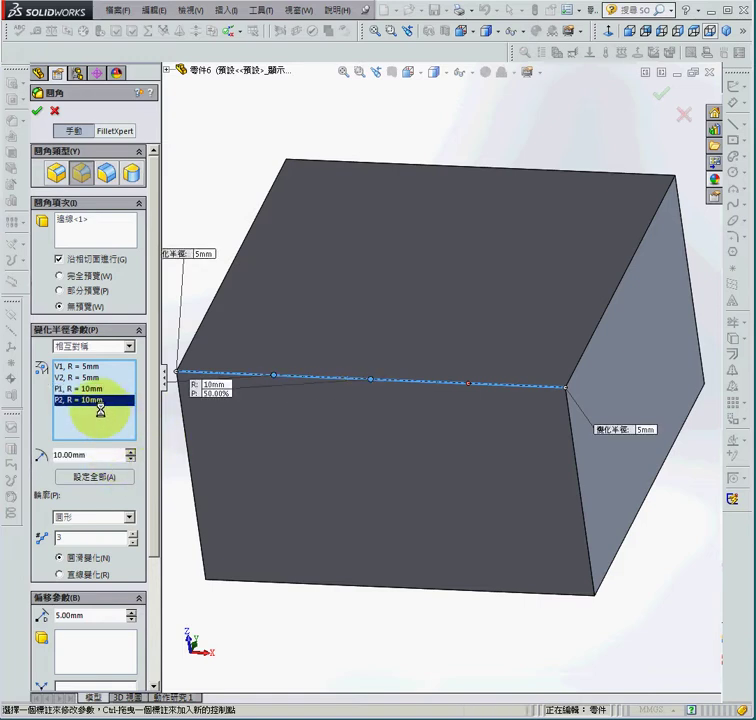
double_click(100, 455)
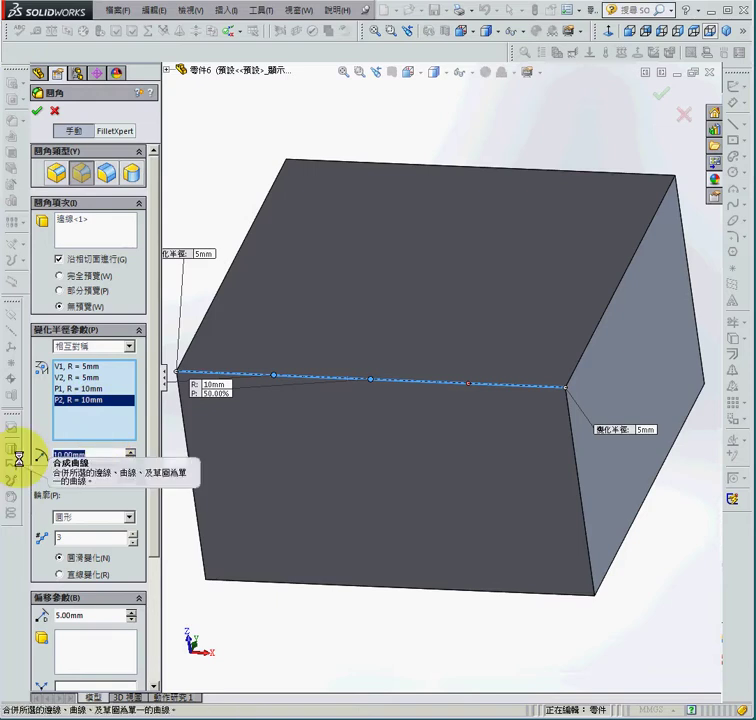
type("20")
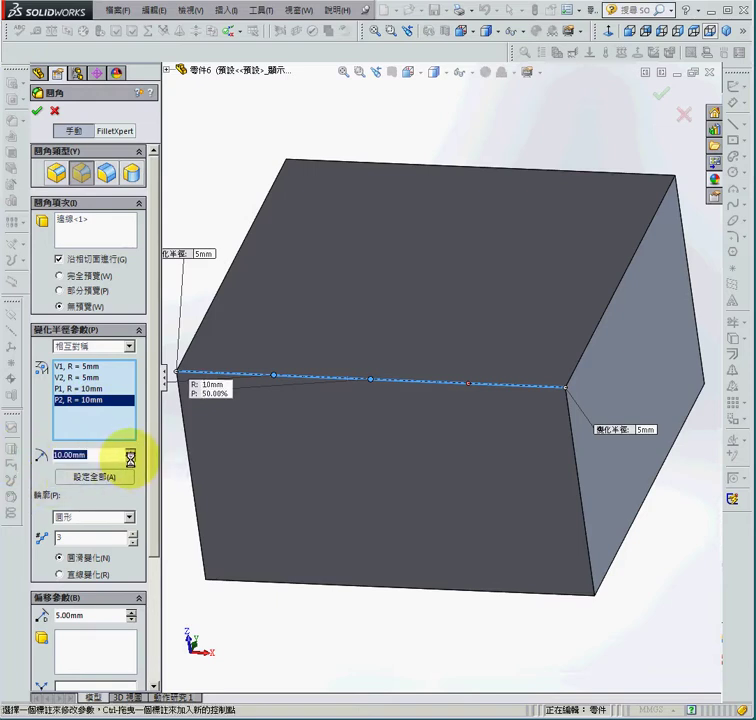
left_click(129, 450)
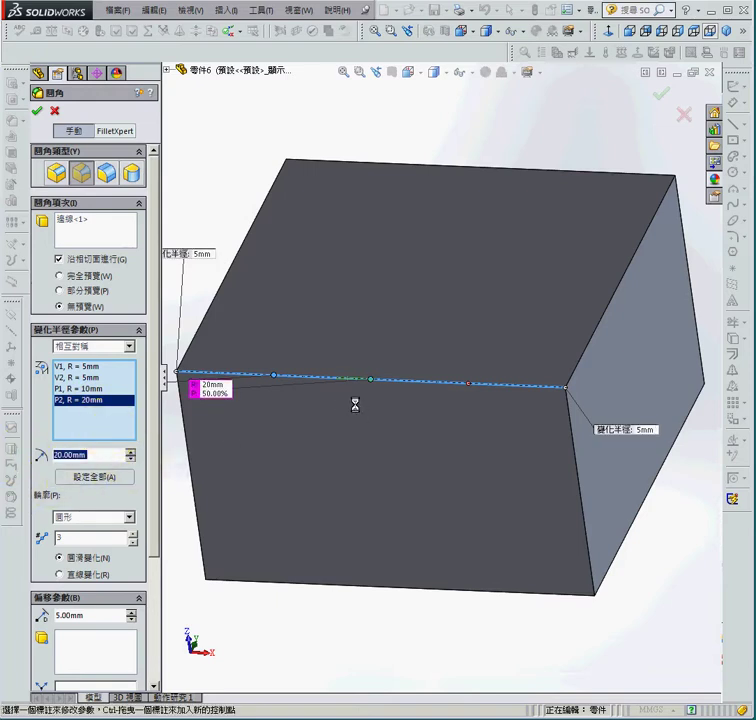
- Add control point P3 at 75% with a 10mm radius and move the callouts onto the front face
left_click(472, 383)
type("10")
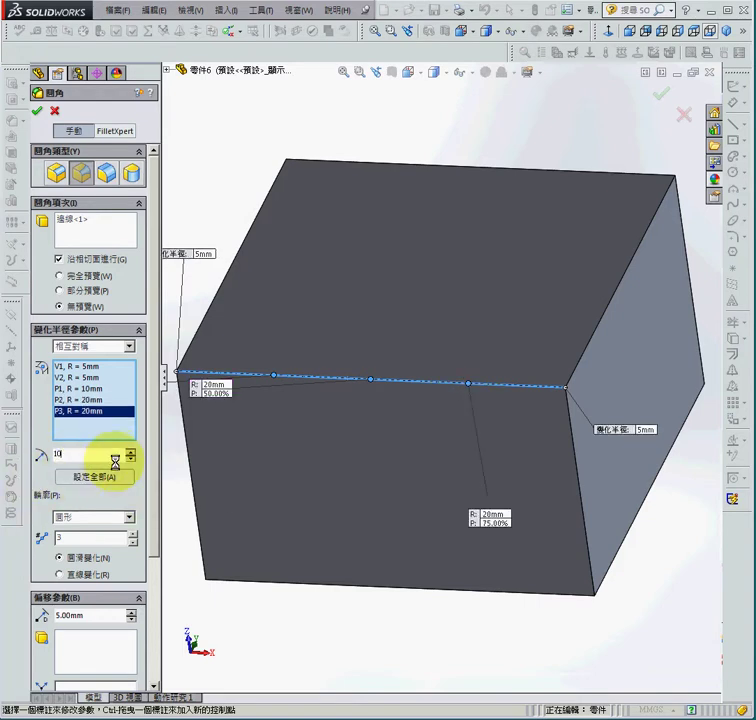
left_click(129, 458)
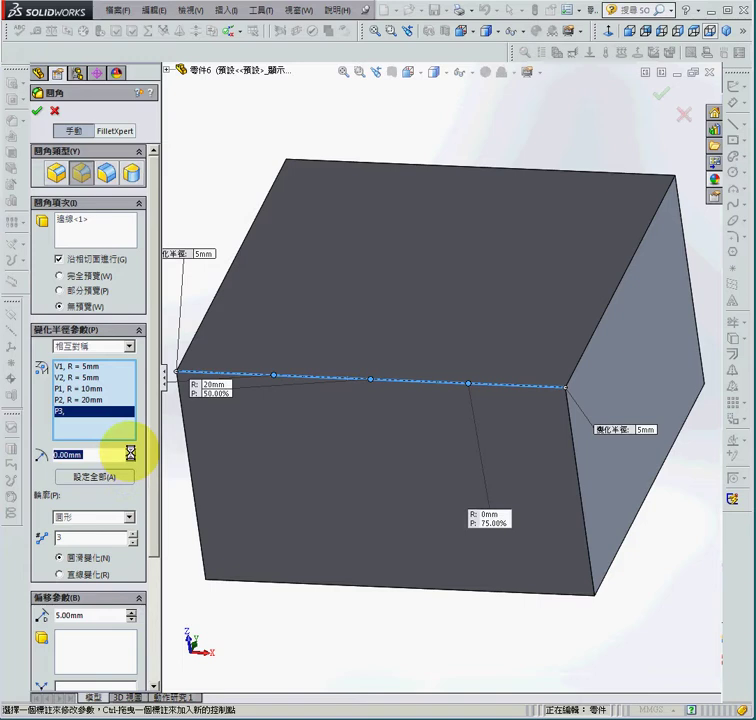
type("10")
left_click_drag(222, 388, 386, 524)
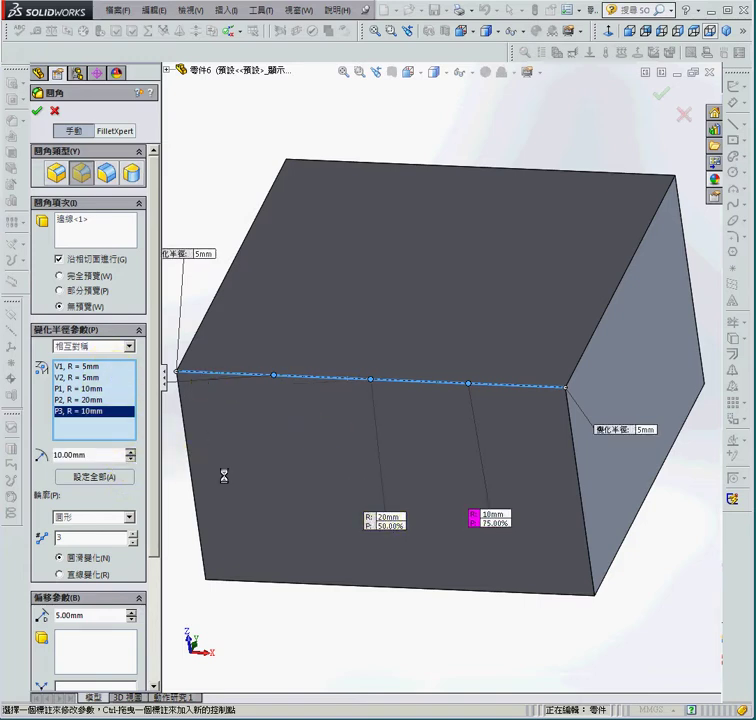
key("z")
left_click_drag(202, 386, 325, 478)
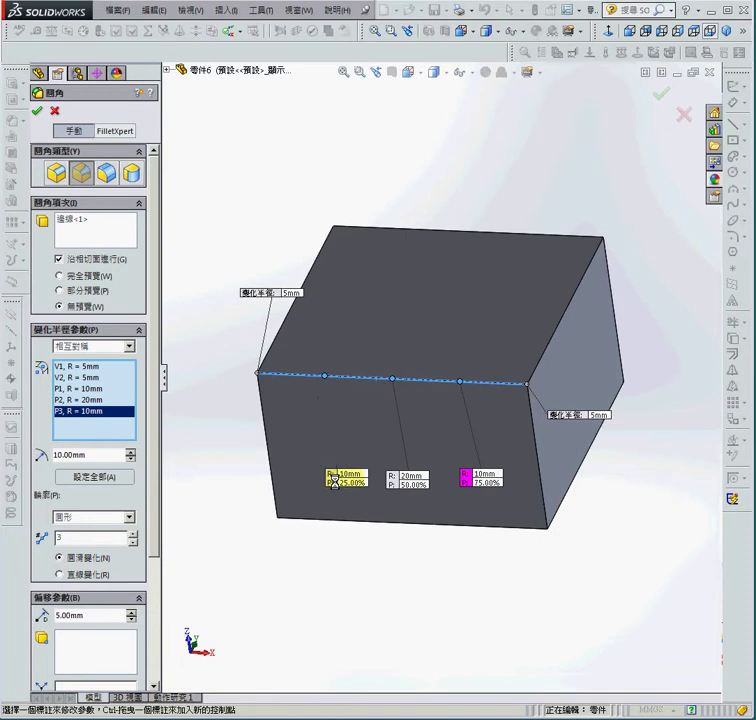
left_click(345, 74)
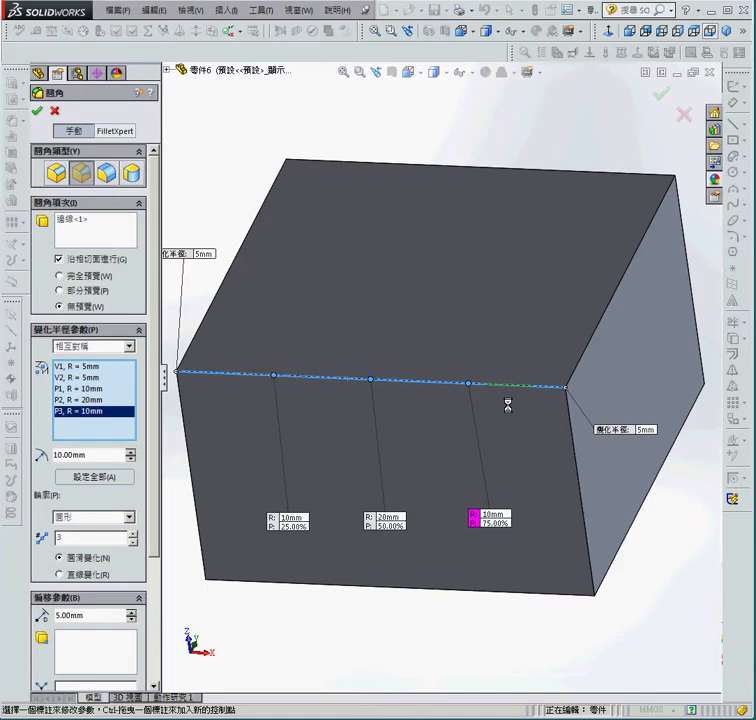
- Apply the variable fillet, then reopen 變化圓角9 with Edit Feature
left_click(36, 110)
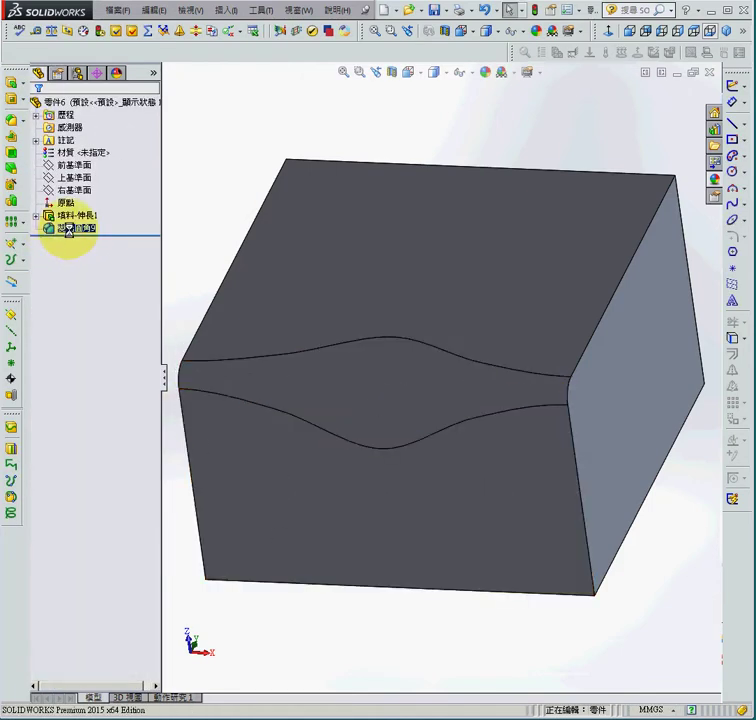
right_click(62, 230)
left_click(78, 191)
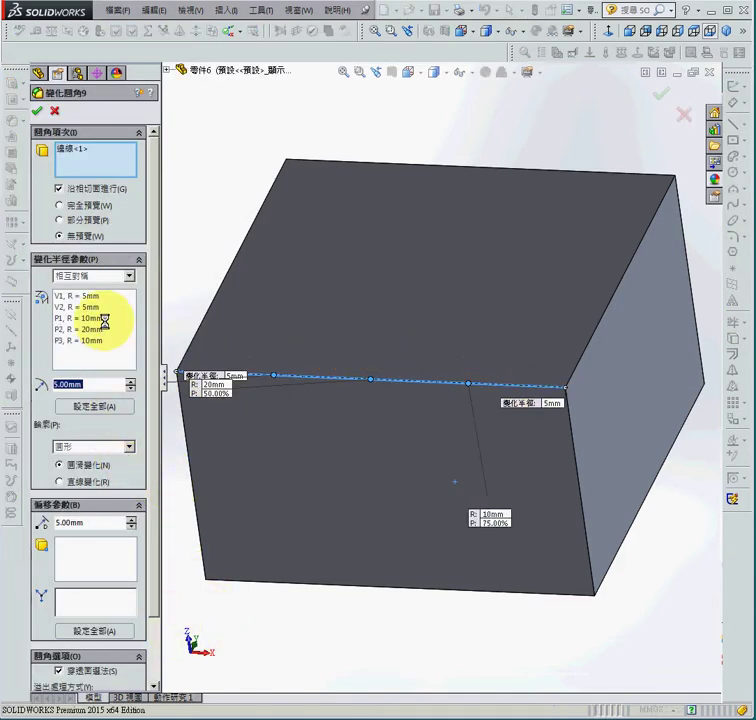
- Make the fillet radii Asymmetric and move the 50% callout down onto the front face
left_click(102, 275)
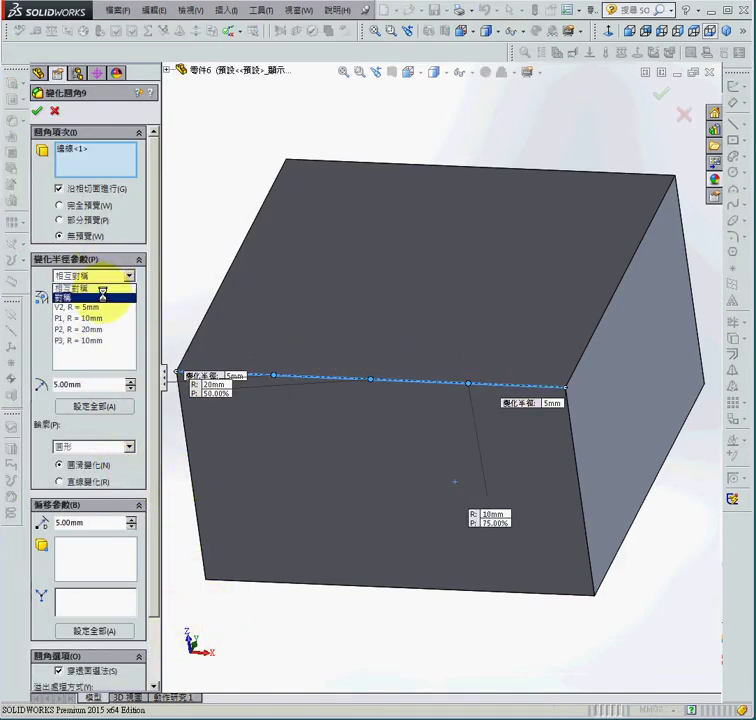
left_click(101, 290)
left_click(225, 392)
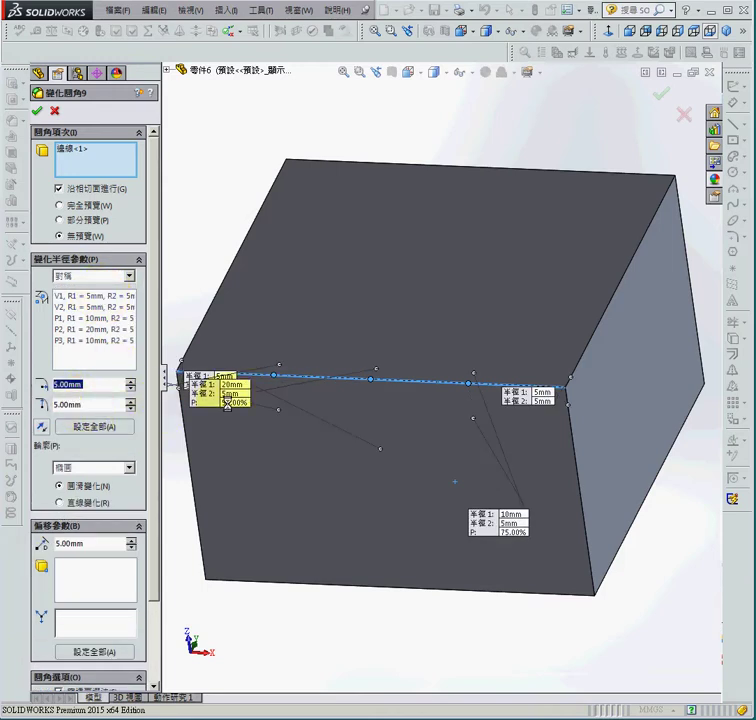
left_click_drag(215, 408, 277, 503)
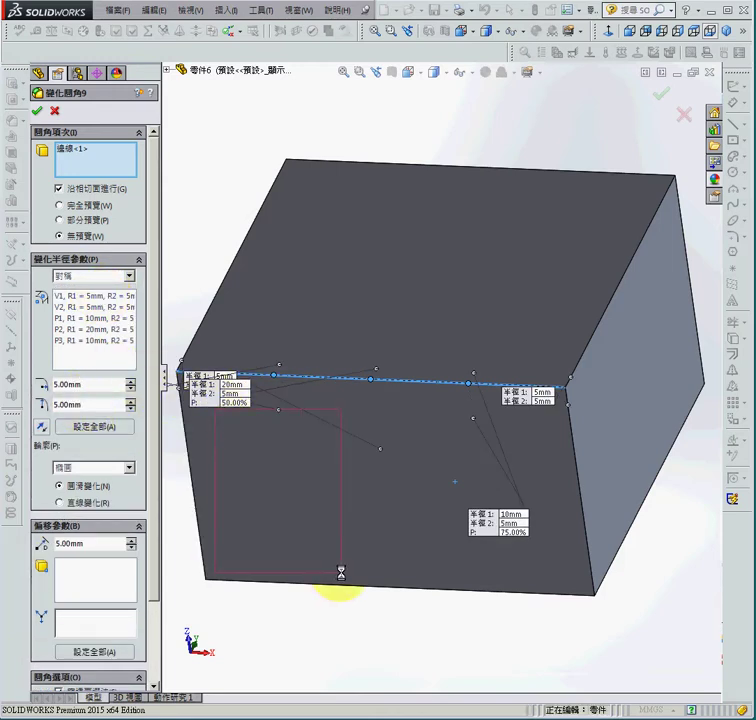
left_click_drag(232, 404, 317, 515)
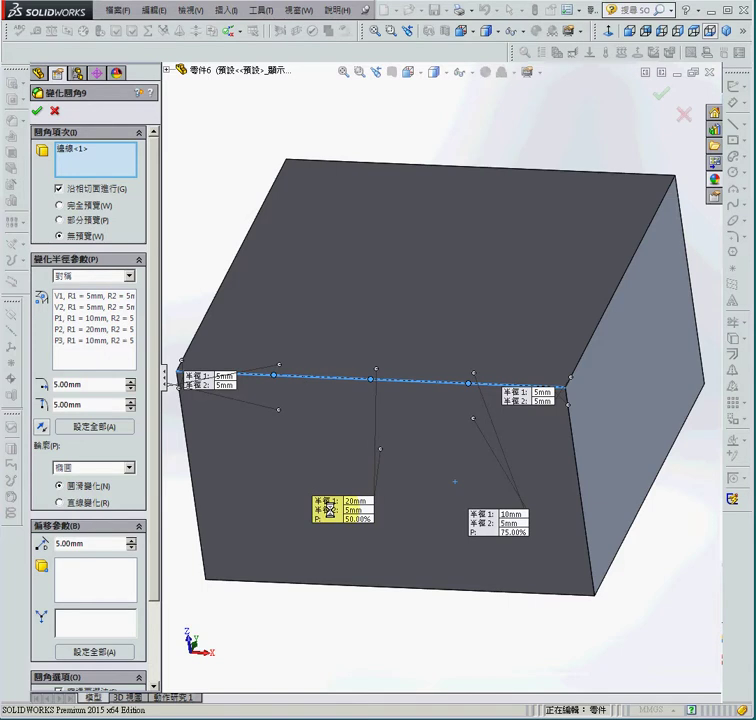
- Reposition the left-end and 25% radius callouts so they sit clear of the edge
left_click(183, 370)
left_click_drag(183, 372, 180, 530)
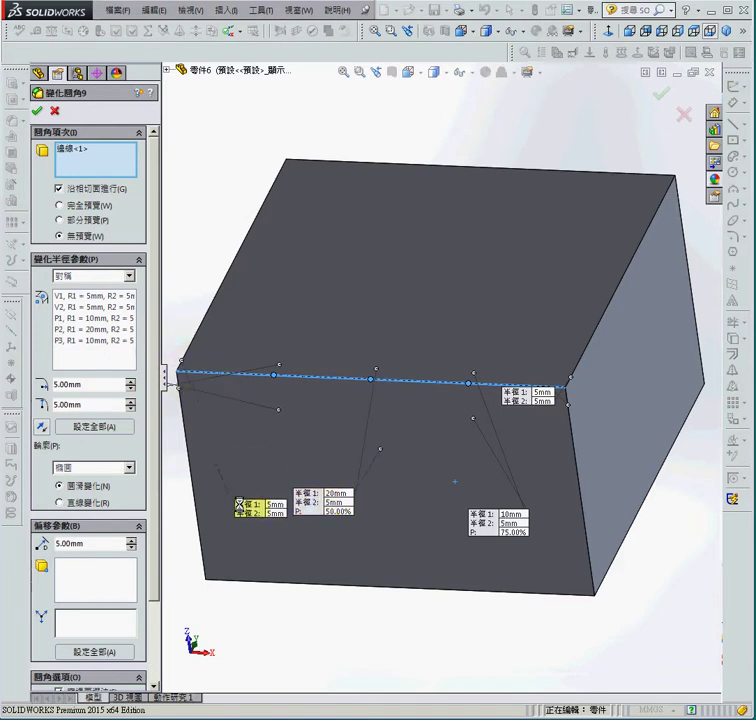
left_click(272, 578)
scroll(309, 591, "up", 1)
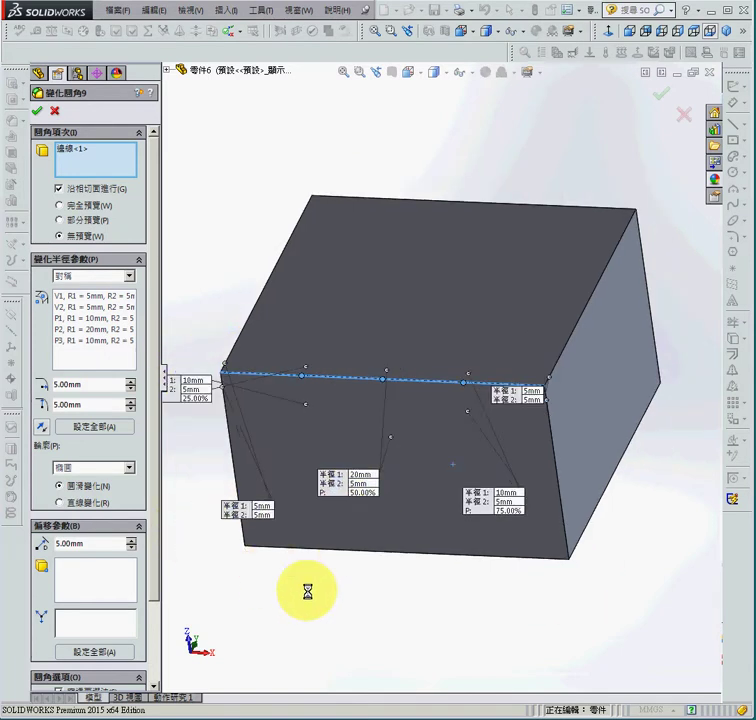
scroll(290, 530, "up", 1)
left_click_drag(221, 386, 300, 567)
mouse_move(285, 489)
left_mouse_down()
mouse_move(220, 316)
mouse_move(210, 356)
left_mouse_up()
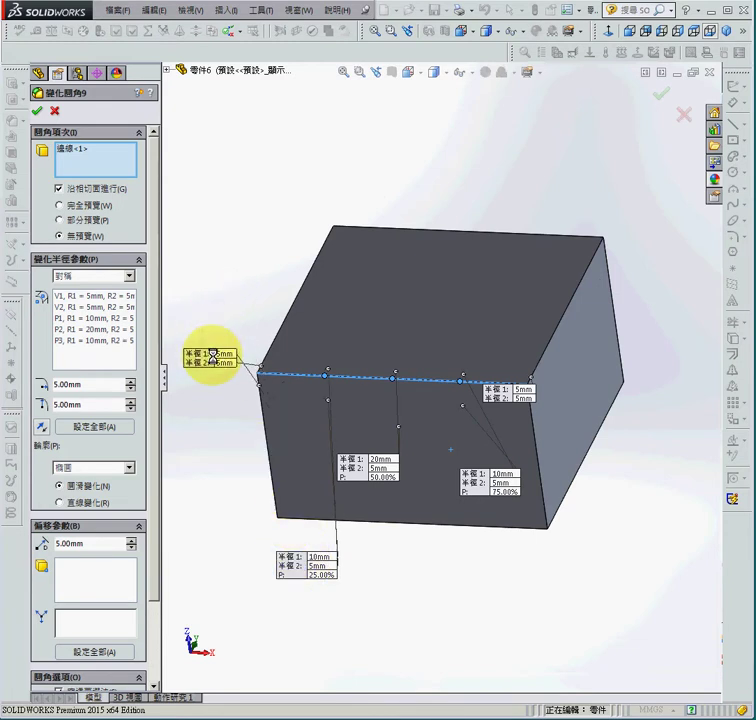
mouse_move(299, 561)
left_mouse_down()
mouse_move(254, 460)
mouse_move(283, 303)
mouse_move(270, 295)
mouse_move(280, 410)
mouse_move(275, 405)
mouse_move(265, 417)
mouse_move(268, 402)
left_mouse_up()
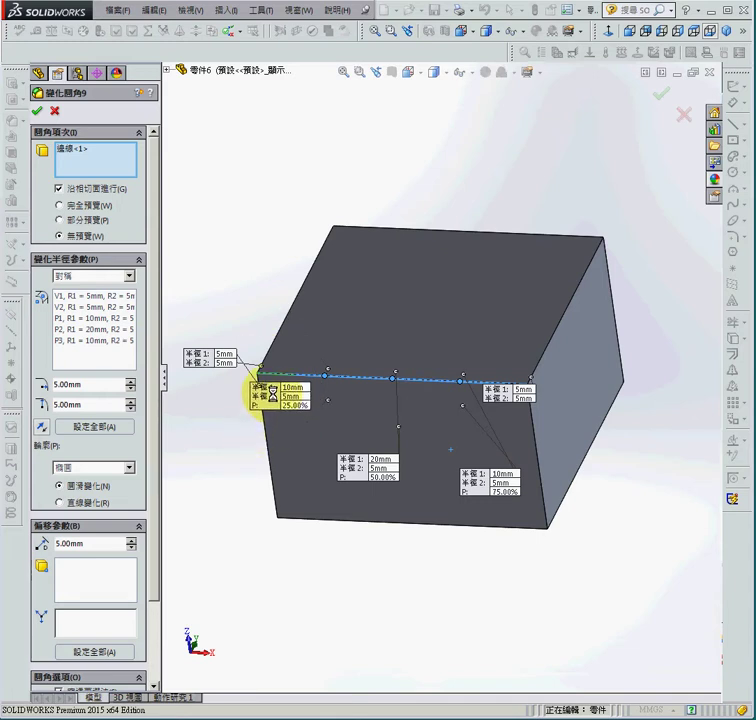
- Fine-tune the 50%, 75% and 25% callout positions on the front face
mouse_move(345, 469)
left_mouse_down()
mouse_move(341, 436)
mouse_move(317, 449)
left_mouse_up()
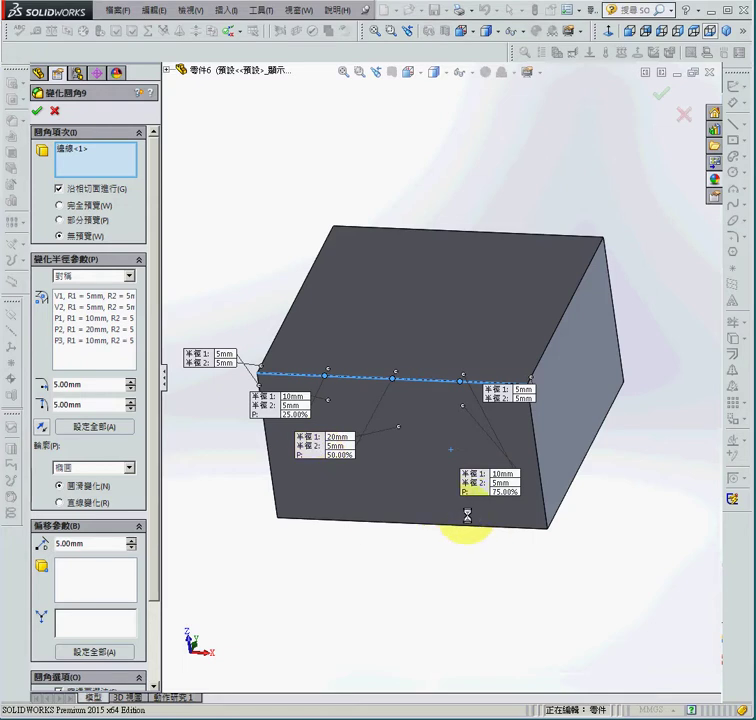
left_click_drag(476, 487, 464, 487)
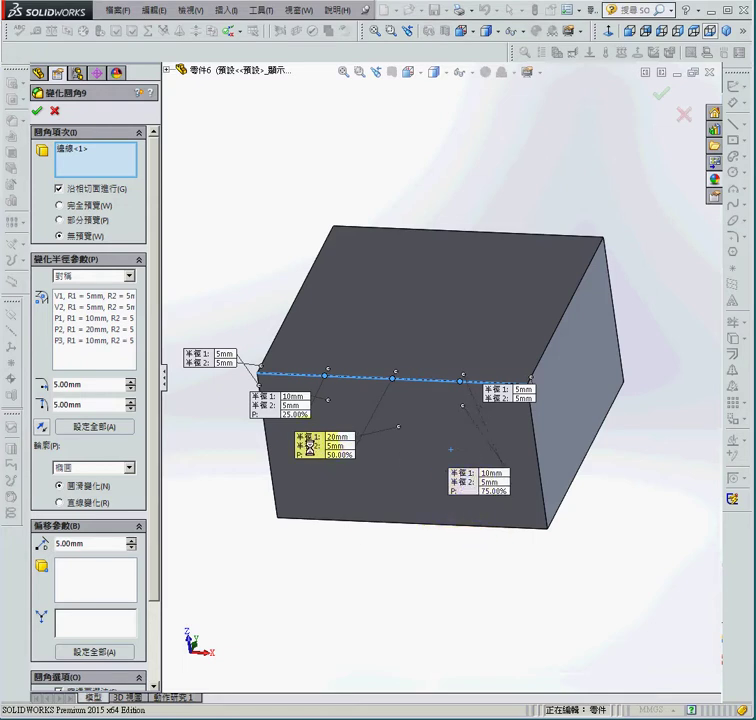
left_click_drag(310, 447, 333, 481)
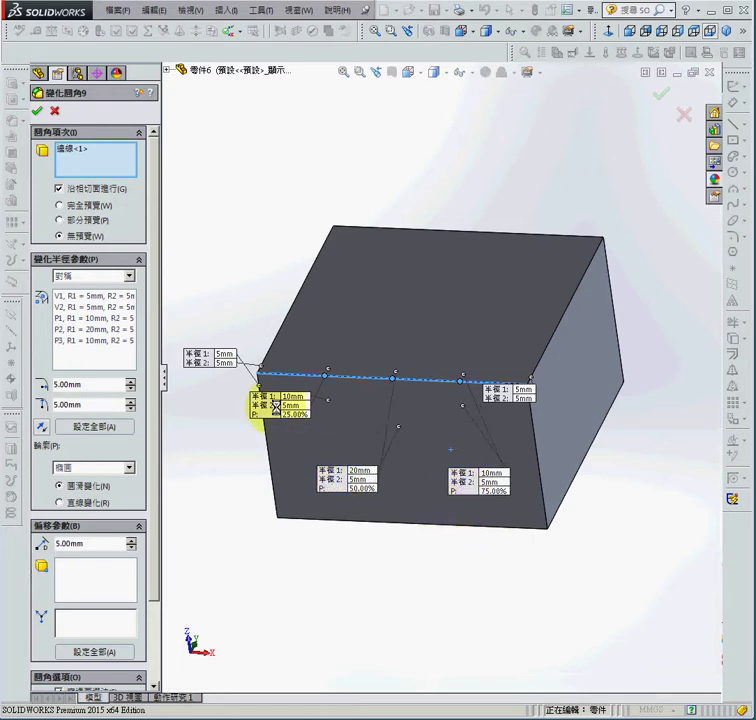
left_click_drag(276, 405, 276, 447)
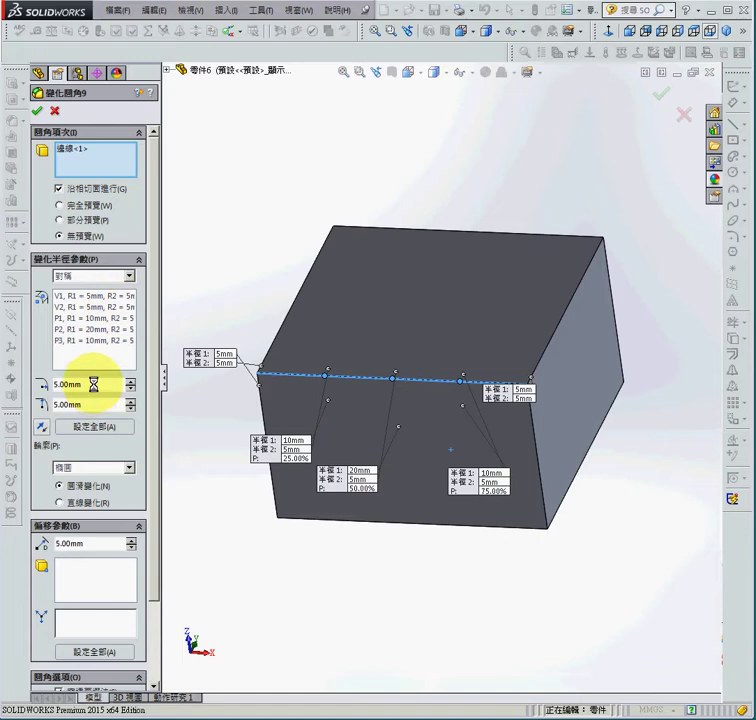
- Set the second radius at end vertex V1 to 10mm
left_click(93, 297)
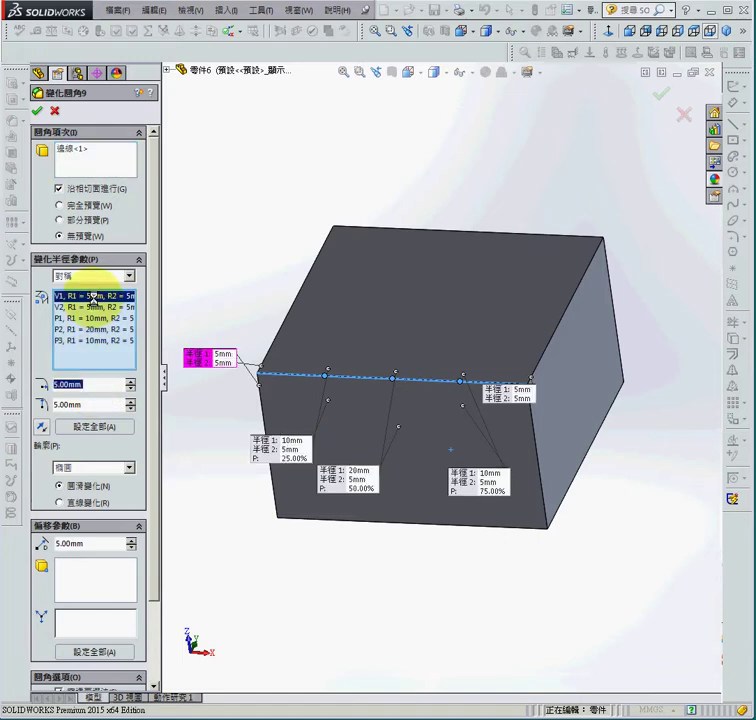
left_click(84, 404)
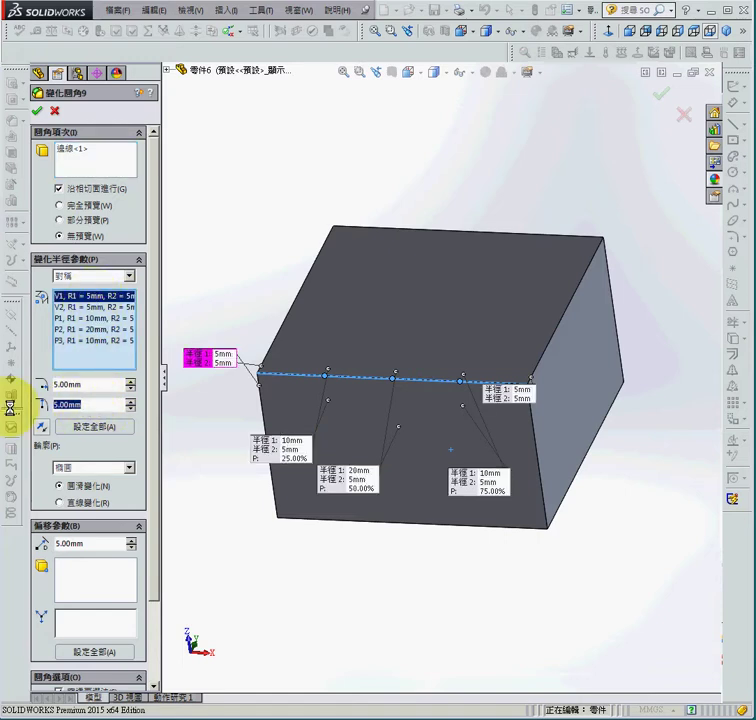
type("10")
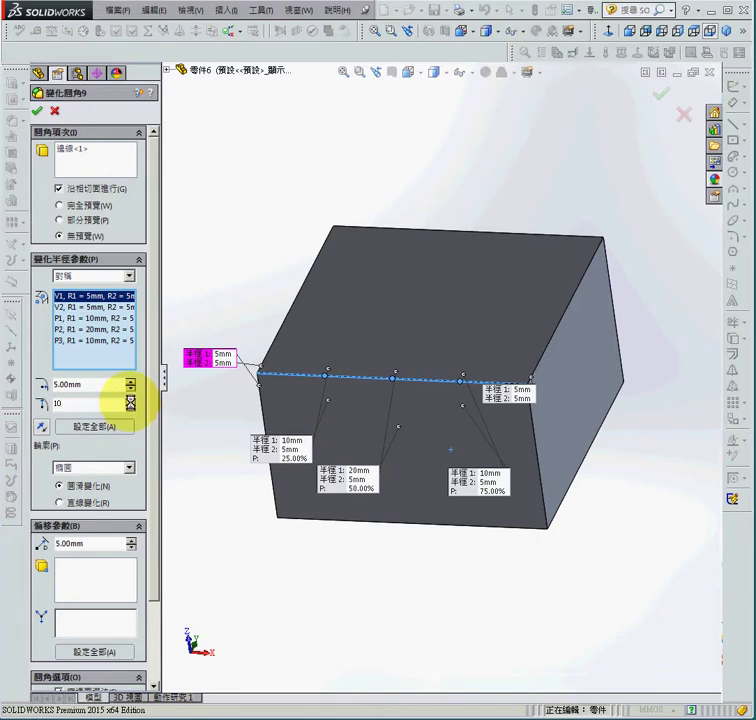
left_click(130, 399)
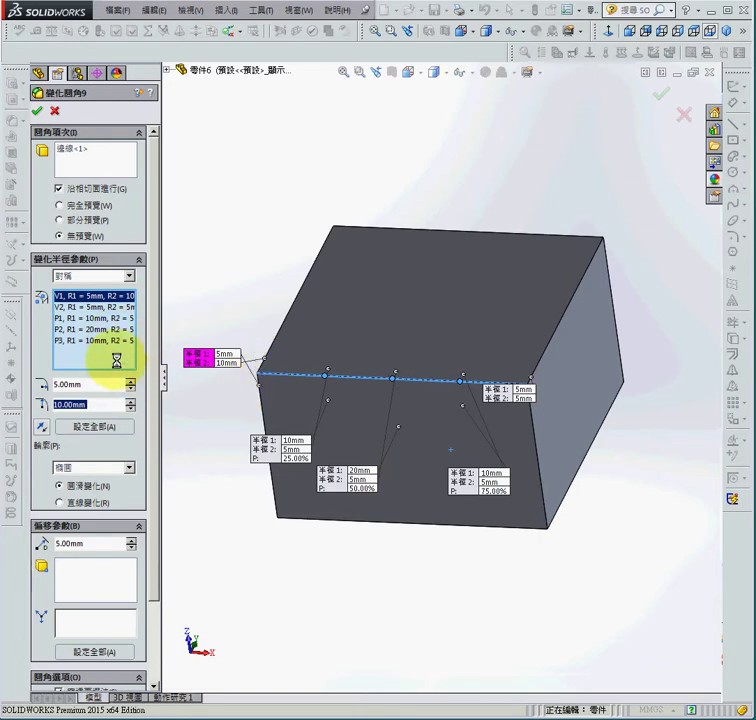
- Set V2's second radius to 10mm and move its label above the edge
left_click(98, 307)
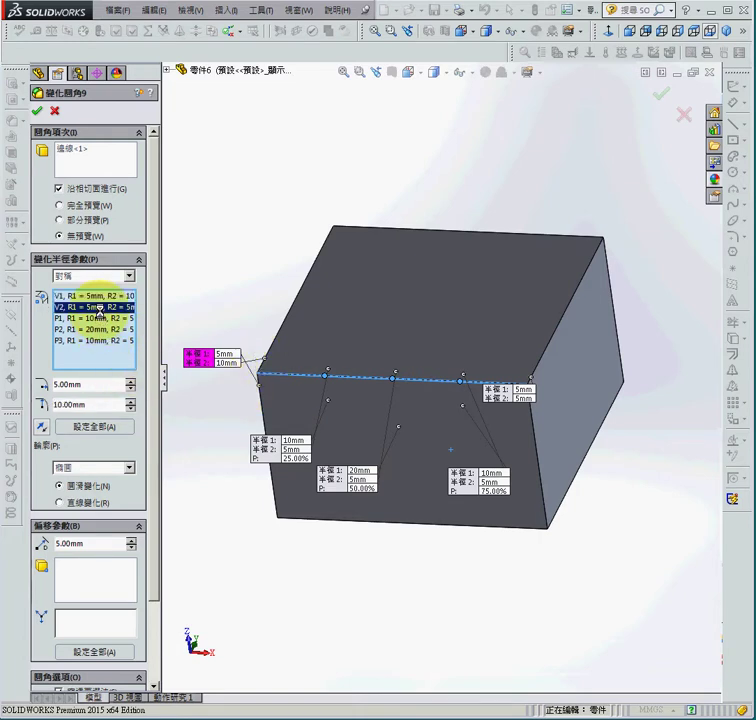
left_click(94, 404)
type("10")
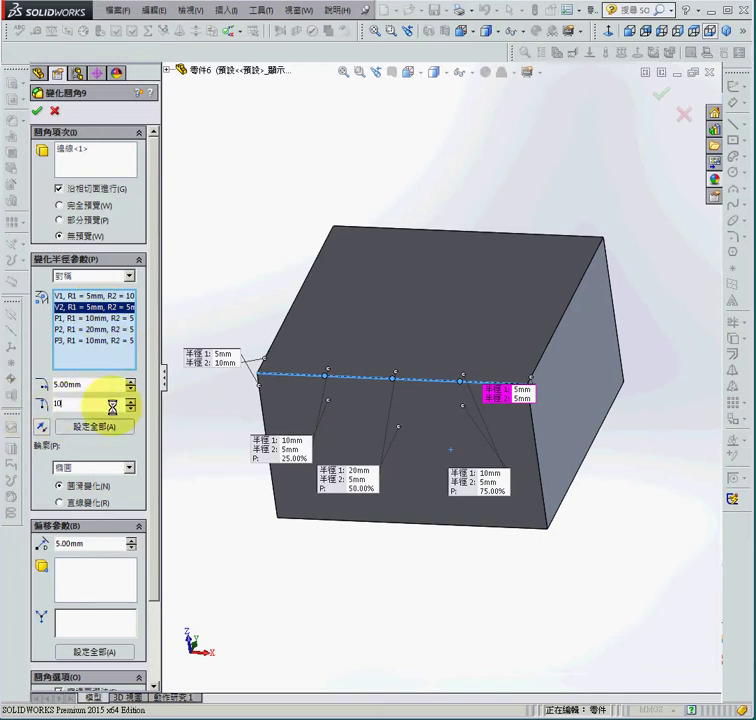
left_click(129, 399)
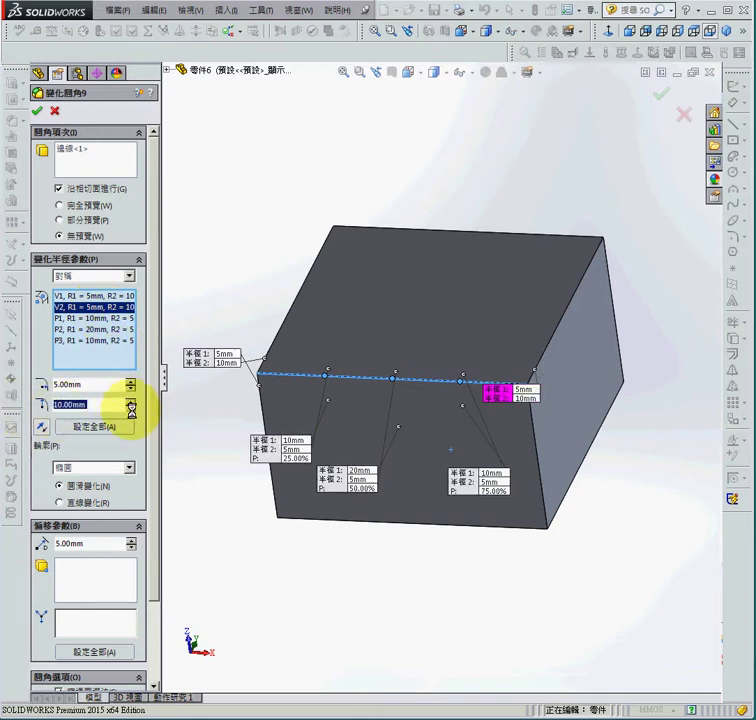
left_click_drag(530, 393, 521, 347)
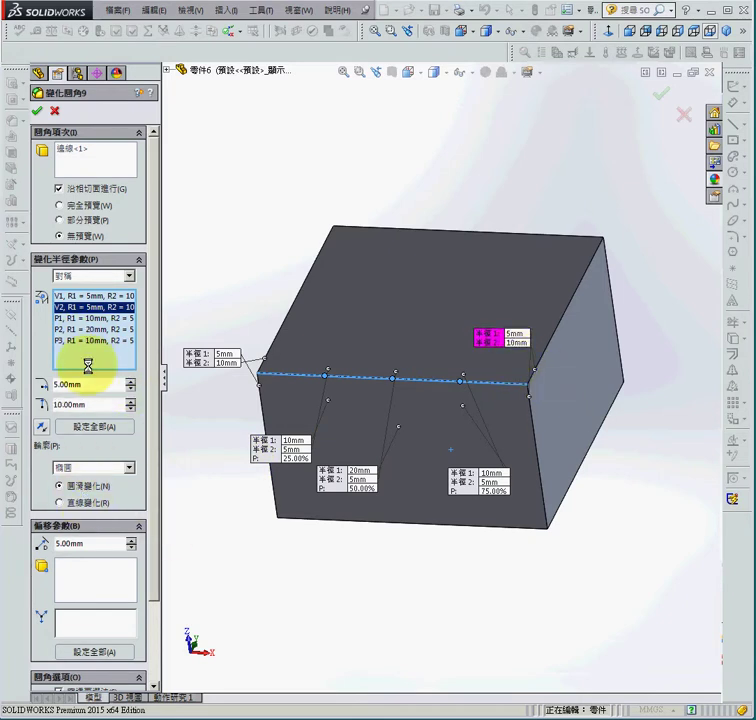
- Give control point P1 a 15mm second radius, moving its label up-left
left_click(92, 318)
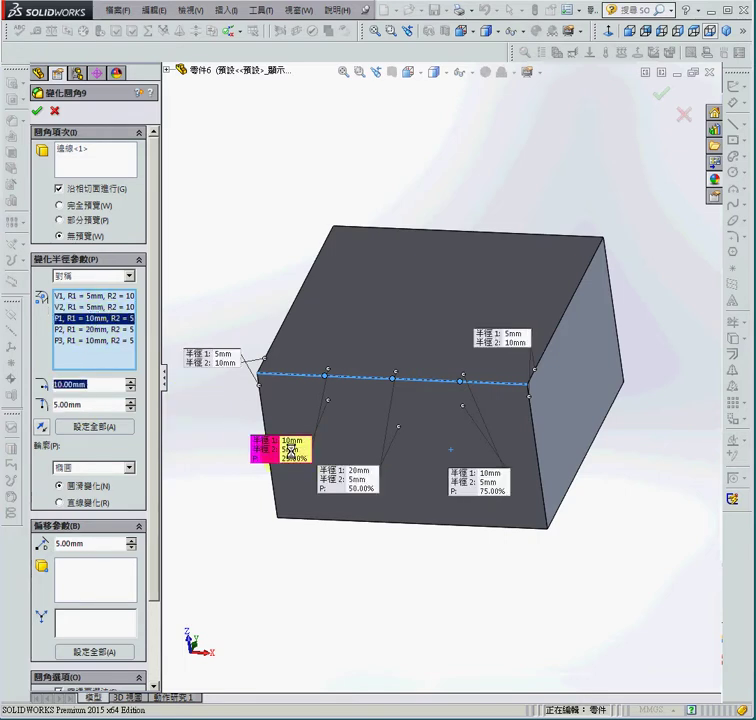
left_click_drag(285, 447, 231, 433)
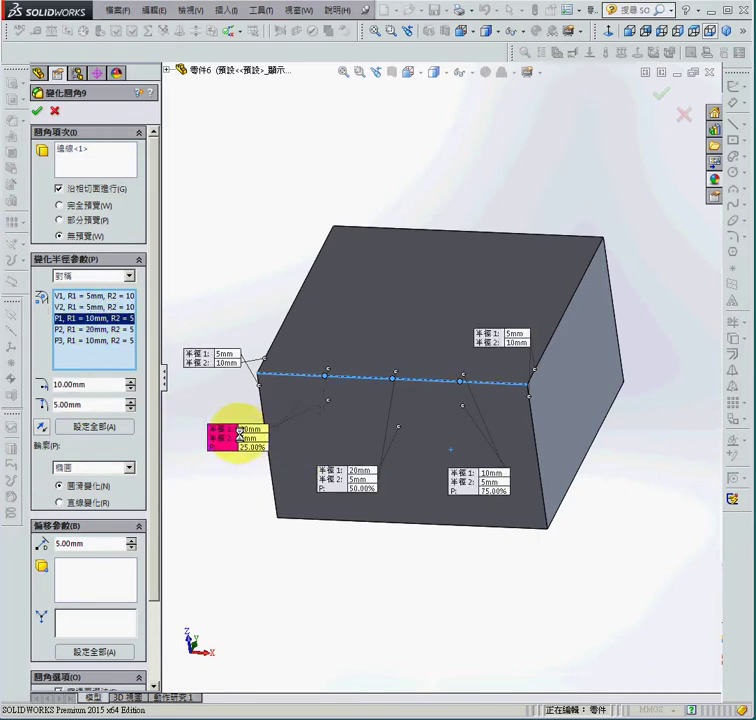
left_click(89, 405)
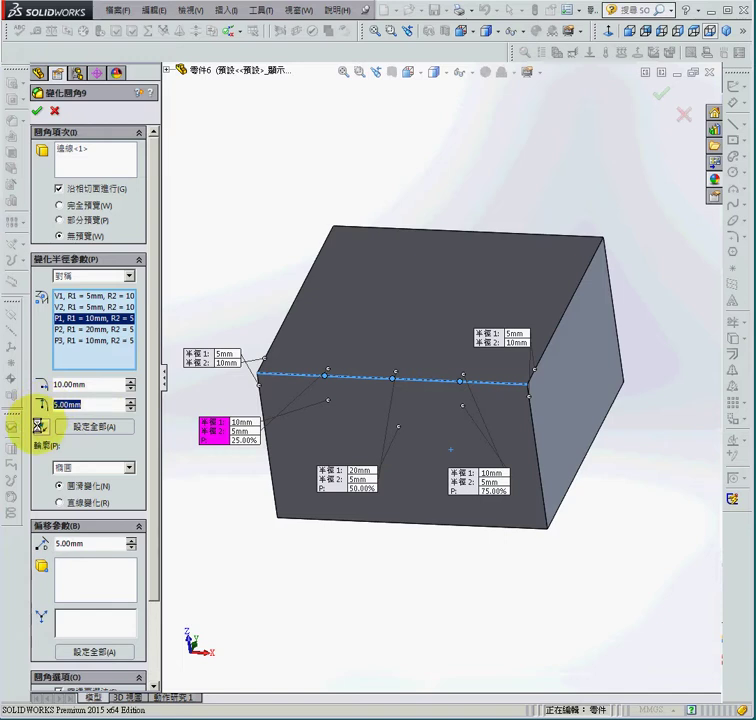
type("15")
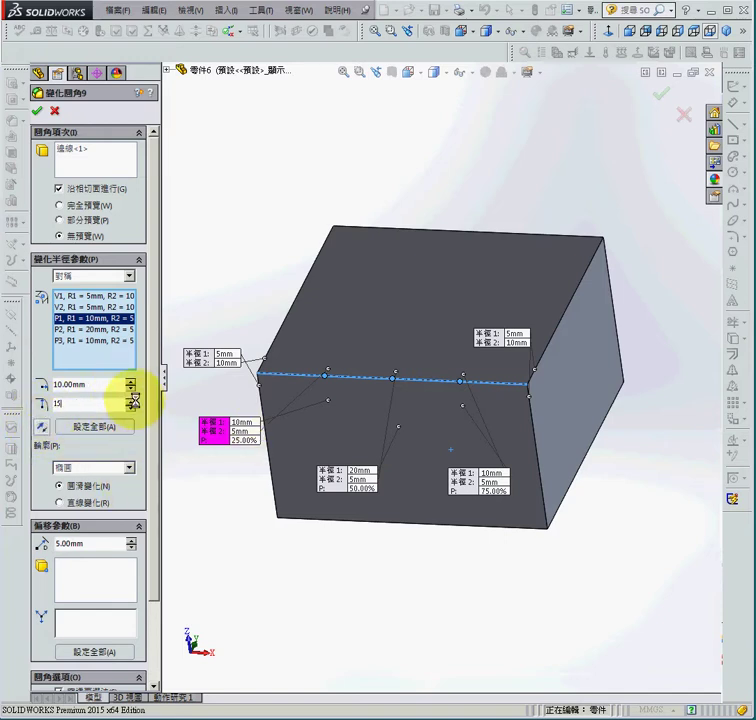
key("Return")
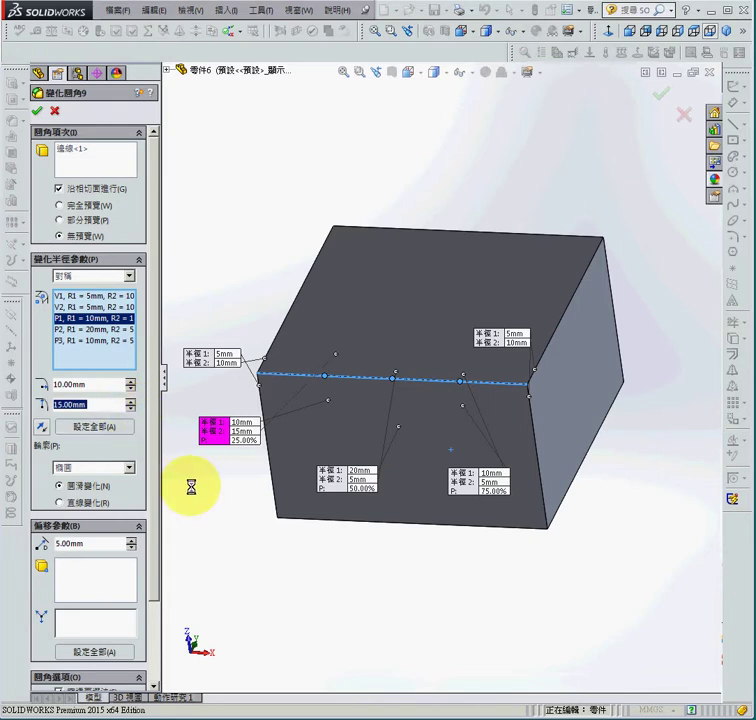
- Give control point P3 a 15mm second radius
left_click(90, 331)
left_click(90, 341)
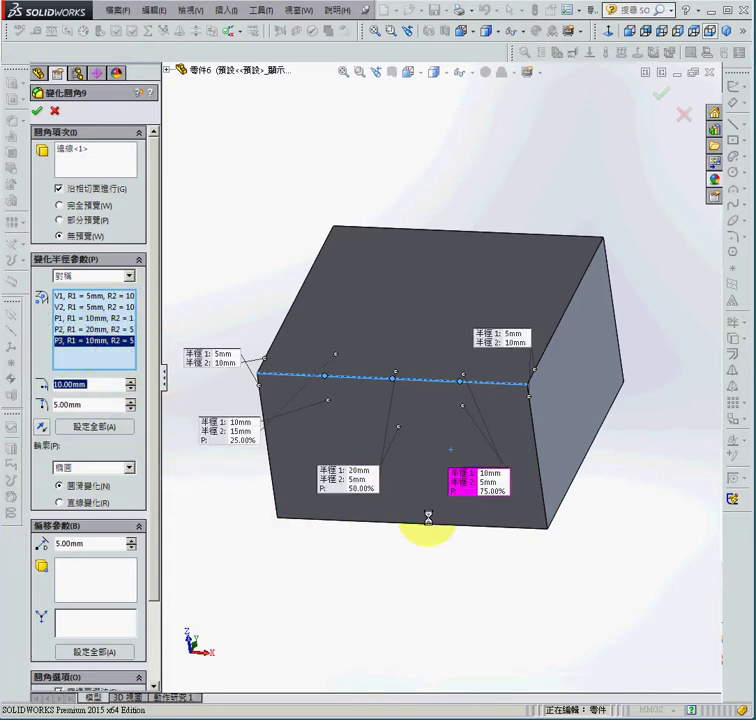
left_click(100, 403)
type("1")
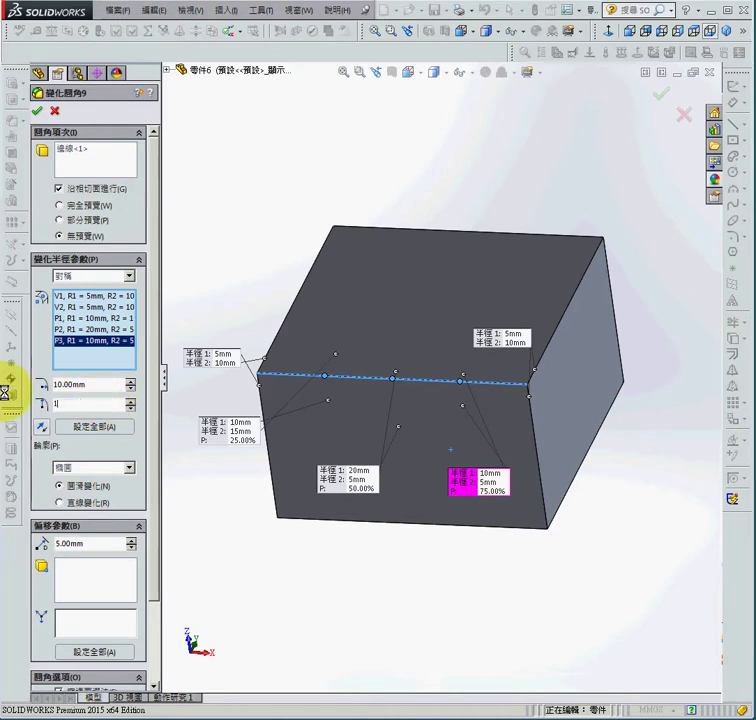
type("5")
key("Return")
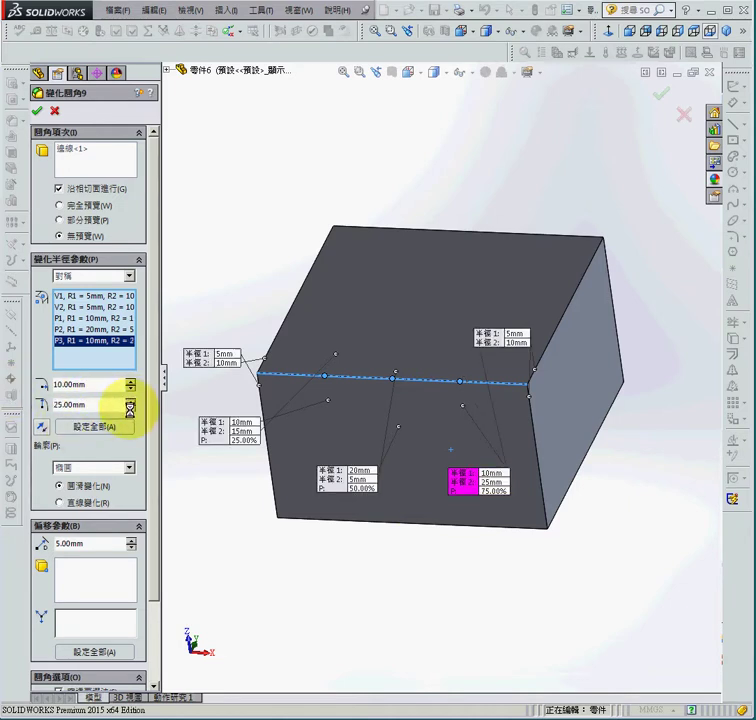
left_click(129, 408)
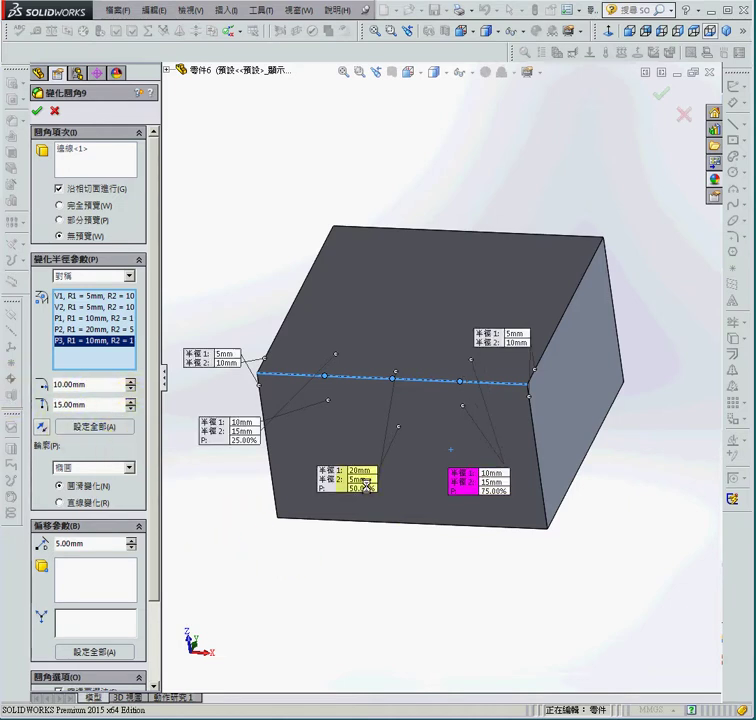
- Raise control point P2's second radius to 20mm, matching its 20mm first radius
left_click(94, 326)
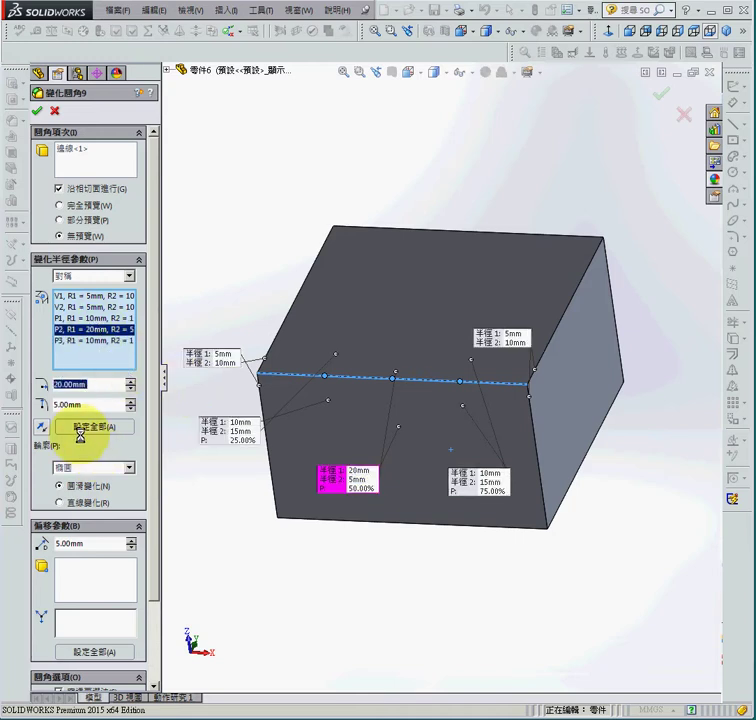
double_click(96, 404)
type("20")
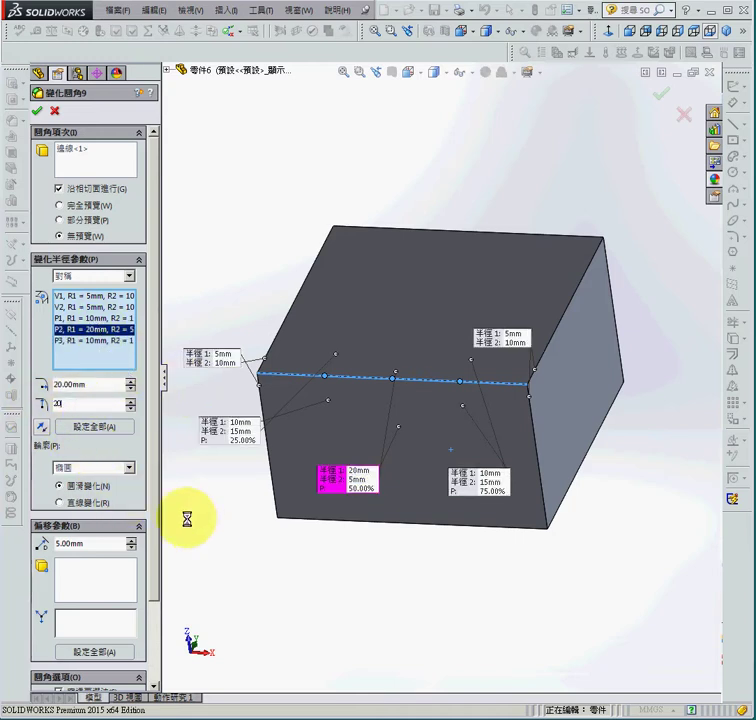
left_click(129, 409)
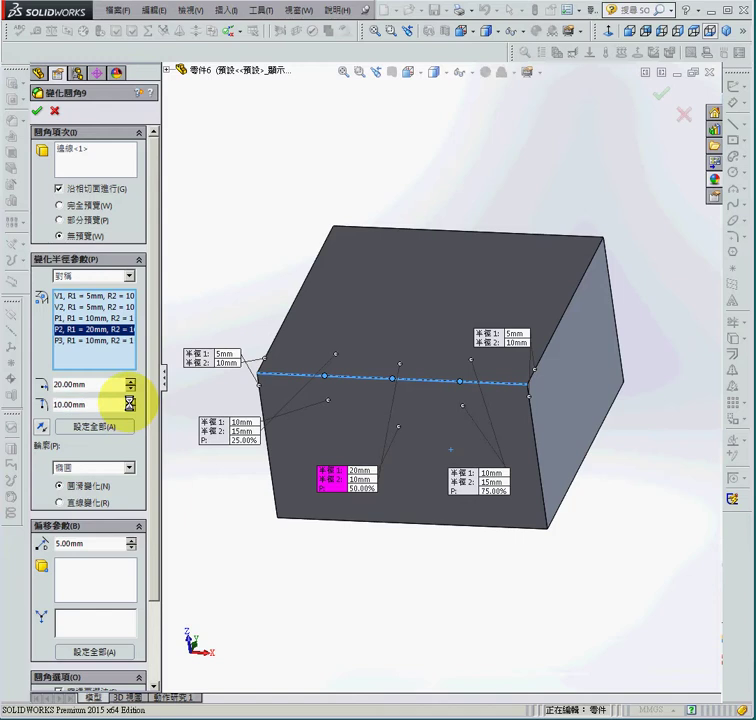
left_click(129, 400)
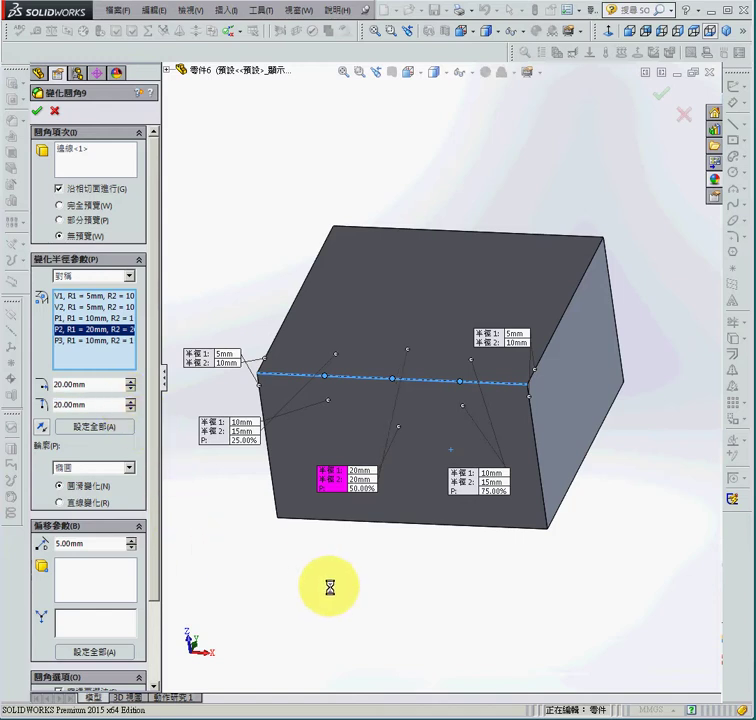
mouse_move(461, 570)
middle_mouse_down()
mouse_move(422, 567)
mouse_move(432, 566)
middle_mouse_up()
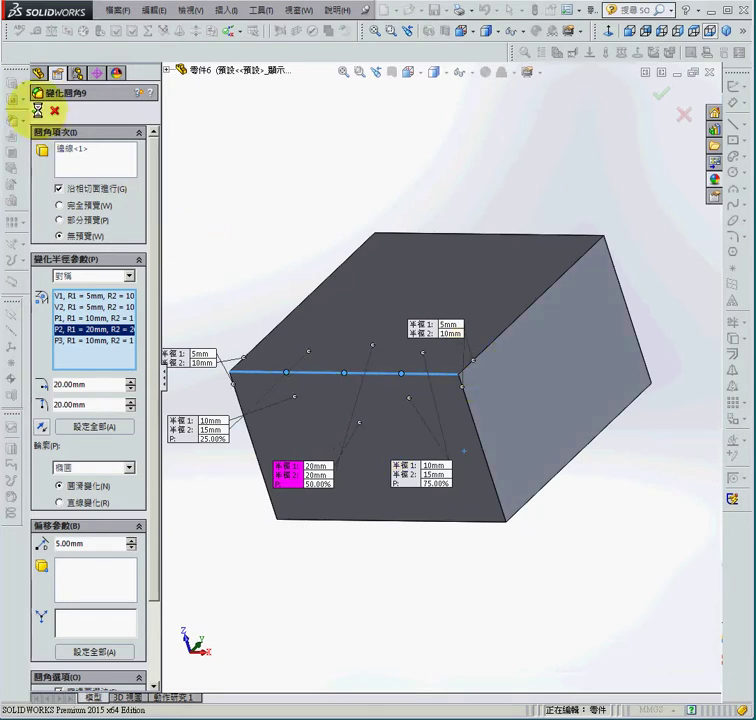
- Confirm the asymmetric 變化圓角9 fillet and orbit the box to inspect the wavy front edge
middle_click_drag(283, 506, 265, 545)
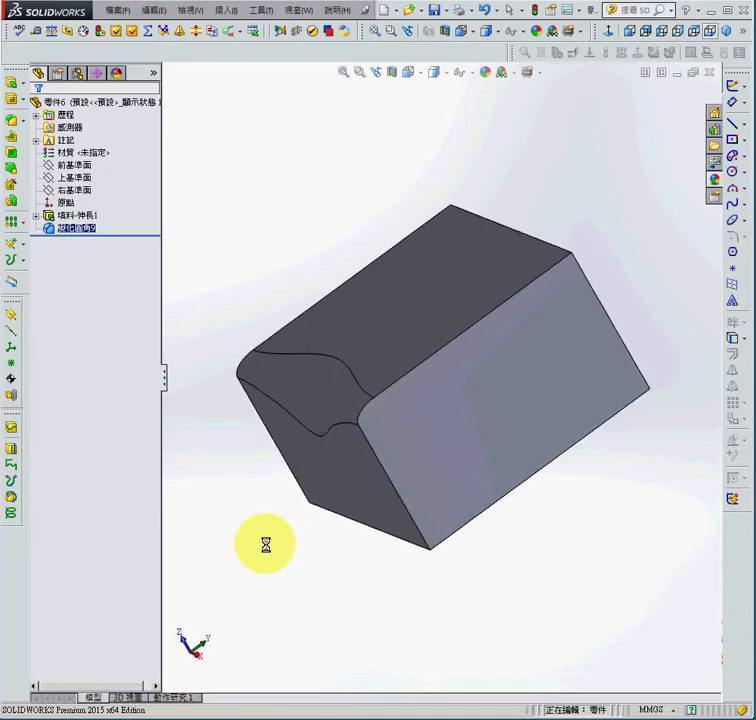
mouse_move(218, 508)
middle_mouse_down()
mouse_move(309, 535)
mouse_move(407, 506)
middle_mouse_up()
mouse_move(435, 407)
middle_mouse_down()
mouse_move(489, 575)
mouse_move(400, 347)
middle_mouse_up()
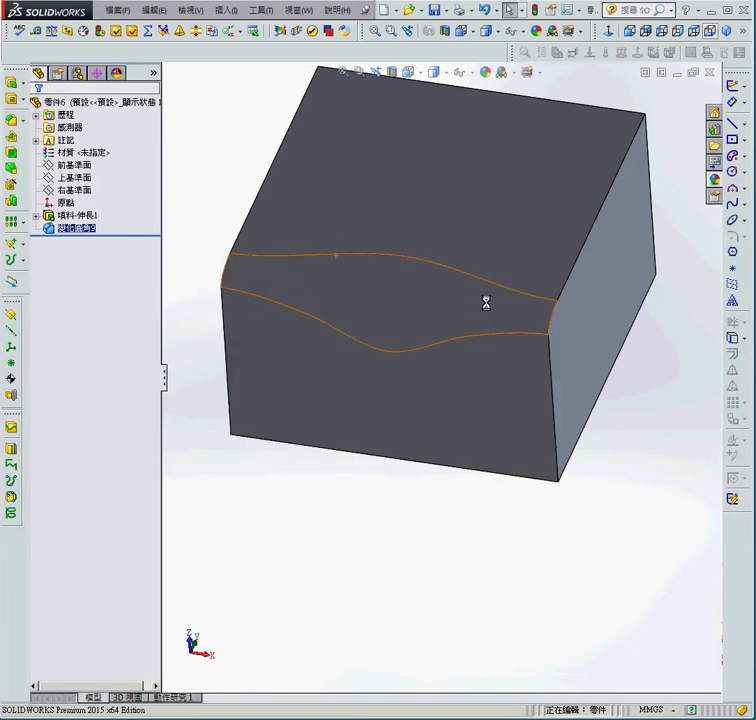
middle_click_drag(343, 615, 354, 617)
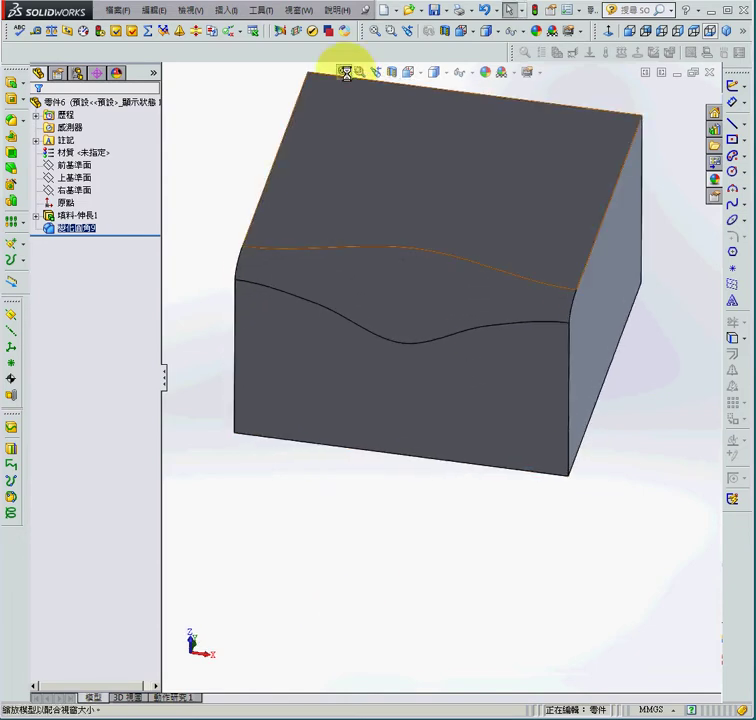
mouse_move(345, 71)
middle_mouse_down()
mouse_move(496, 582)
mouse_move(449, 586)
mouse_move(442, 424)
middle_mouse_up()
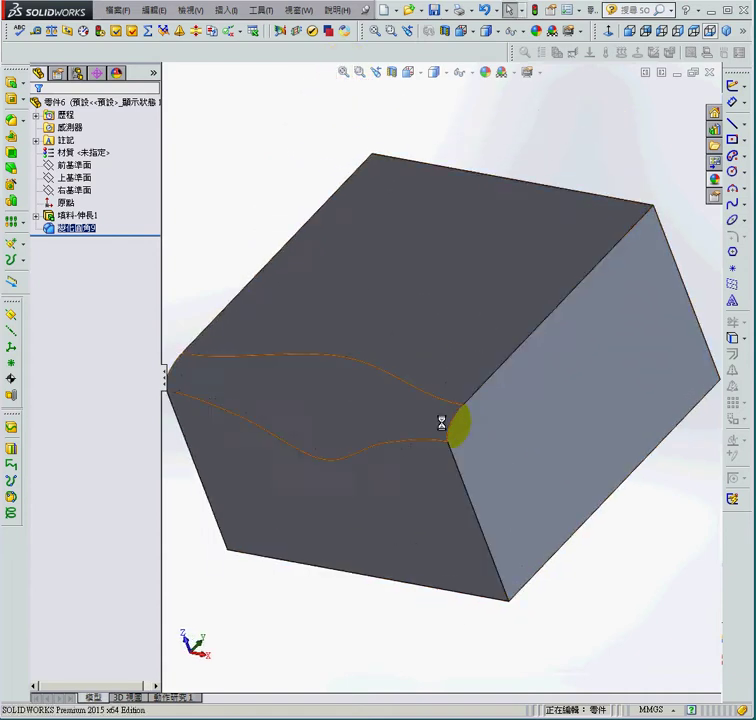